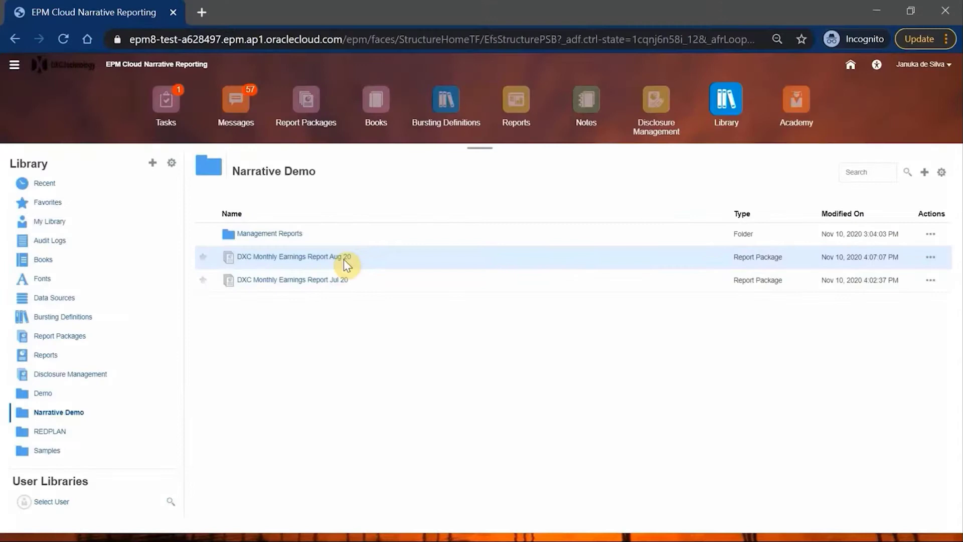
Open the Aug 20 package's properties at the Define Process timeline step.
{"action": "left_click", "coordinate": [459, 262]}
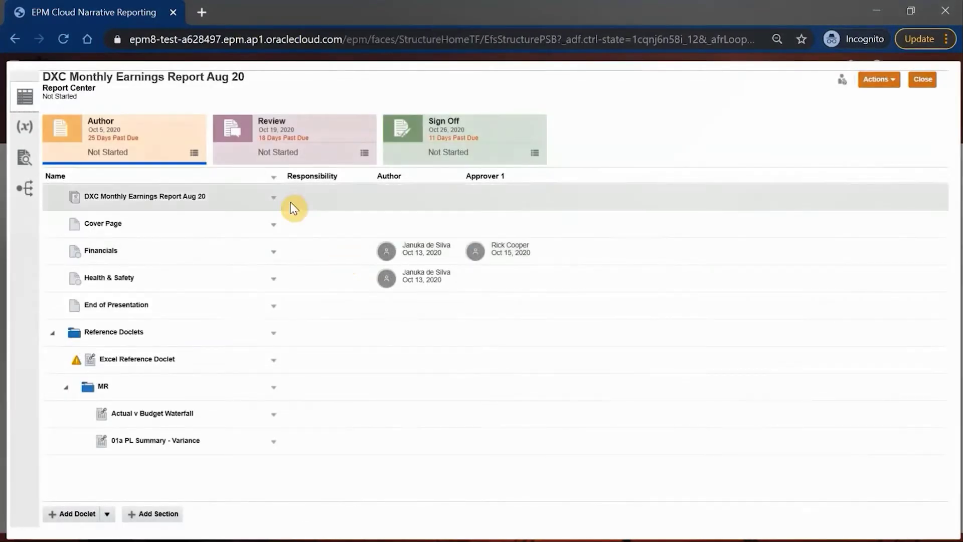
{"action": "left_click", "coordinate": [273, 198]}
{"action": "left_click", "coordinate": [315, 211]}
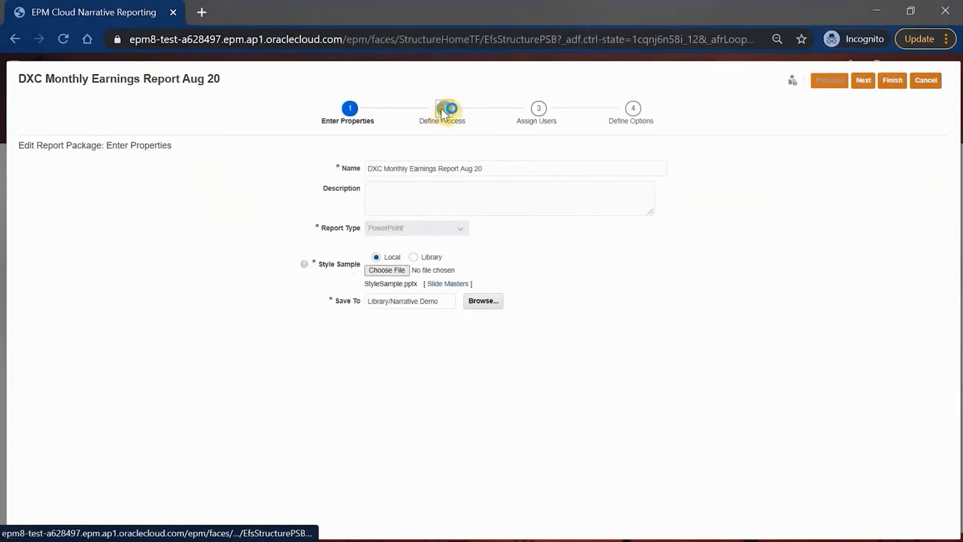
{"action": "left_click", "coordinate": [442, 109]}
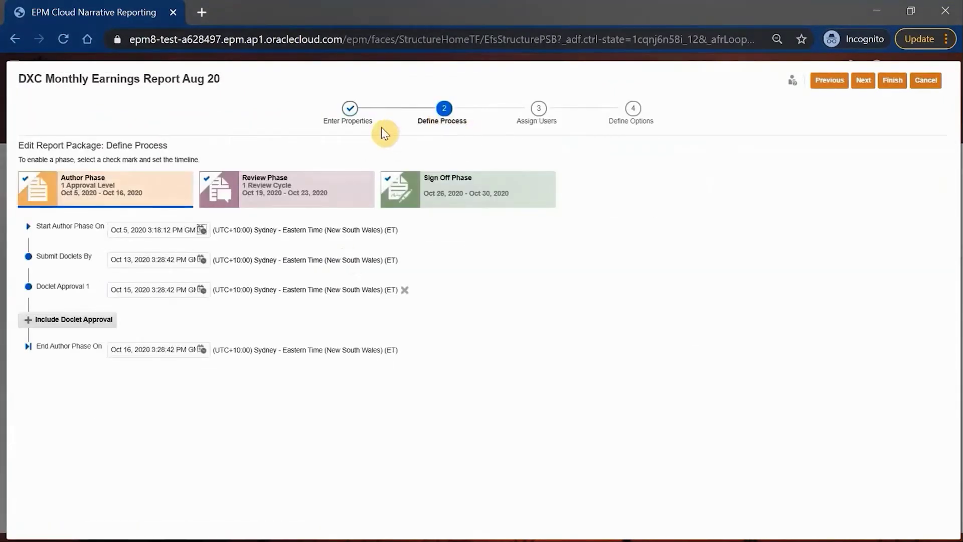
Set the Author phase start to Nov 2 and the doclet submission date to Nov 6.
{"action": "left_click", "coordinate": [200, 231]}
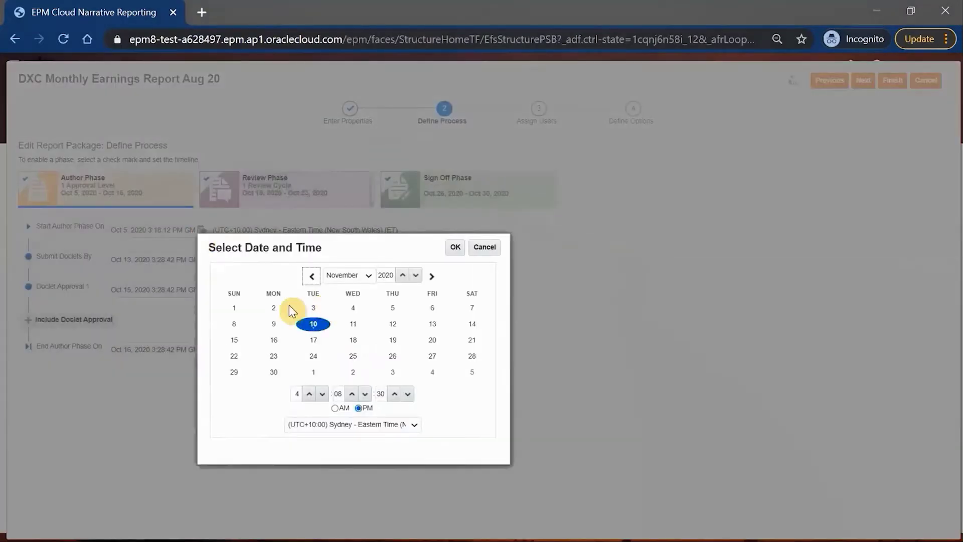
{"action": "left_click", "coordinate": [274, 308]}
{"action": "left_click", "coordinate": [456, 247]}
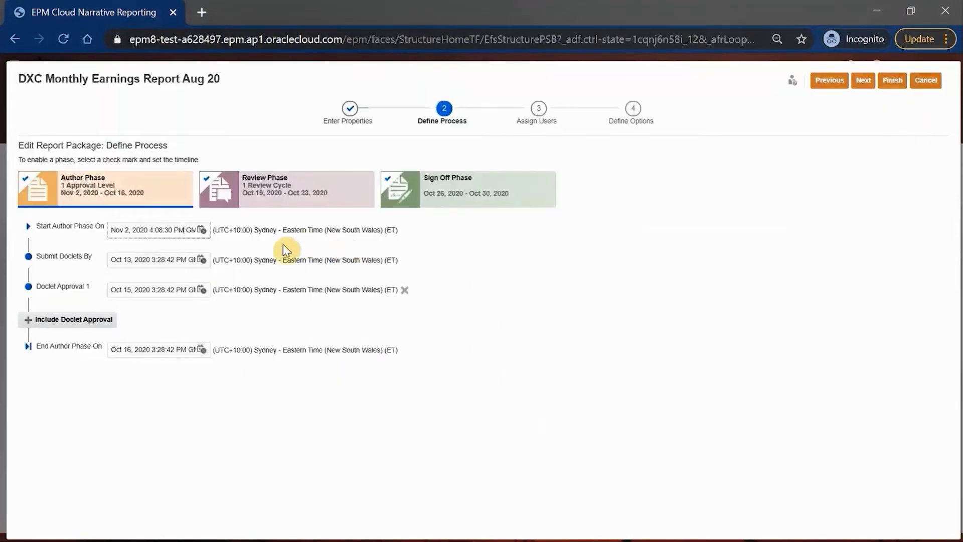
{"action": "left_click", "coordinate": [201, 259]}
{"action": "left_click", "coordinate": [430, 338]}
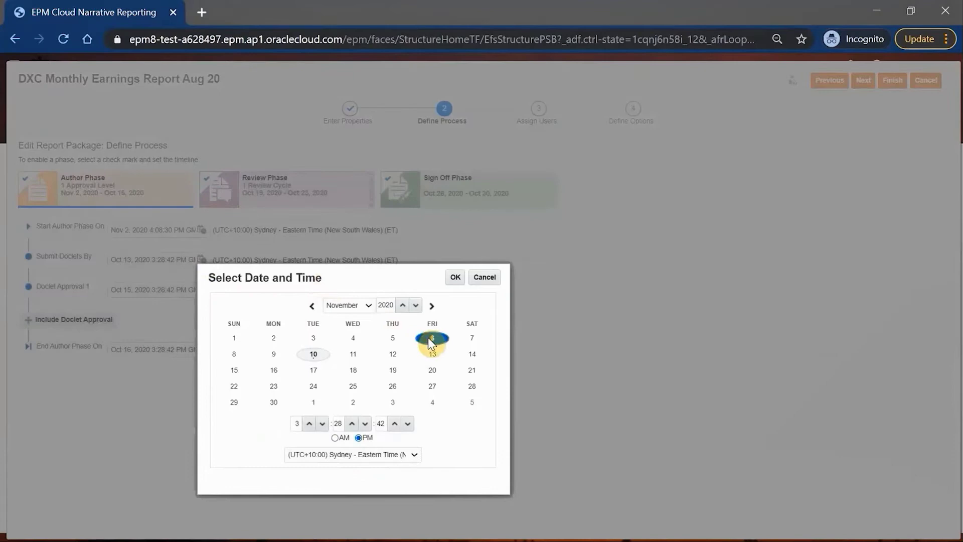
{"action": "left_click", "coordinate": [455, 277]}
Set first approval to Nov 10 and Author end to Nov 13; check Review and Sign Off dates.
{"action": "left_click", "coordinate": [202, 290]}
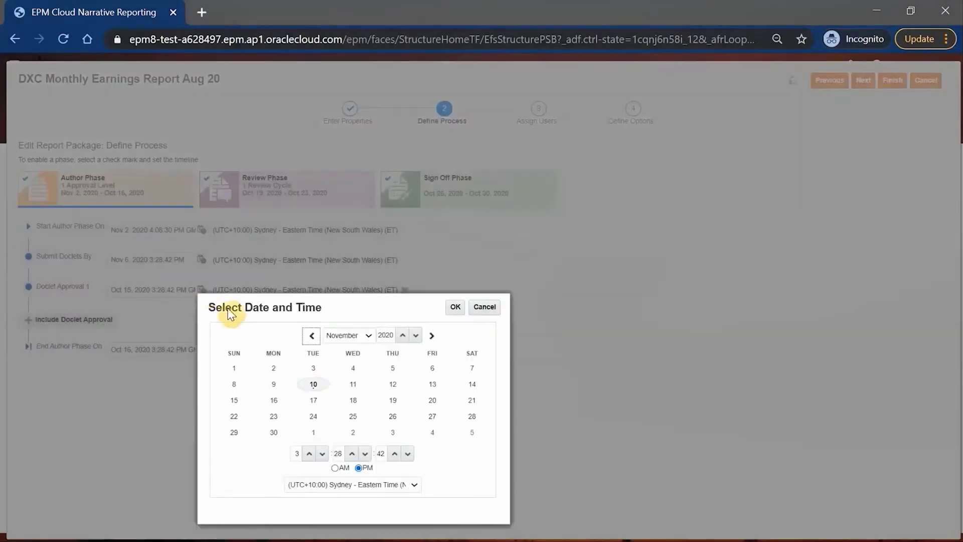
{"action": "left_click", "coordinate": [336, 378]}
{"action": "left_click", "coordinate": [456, 307]}
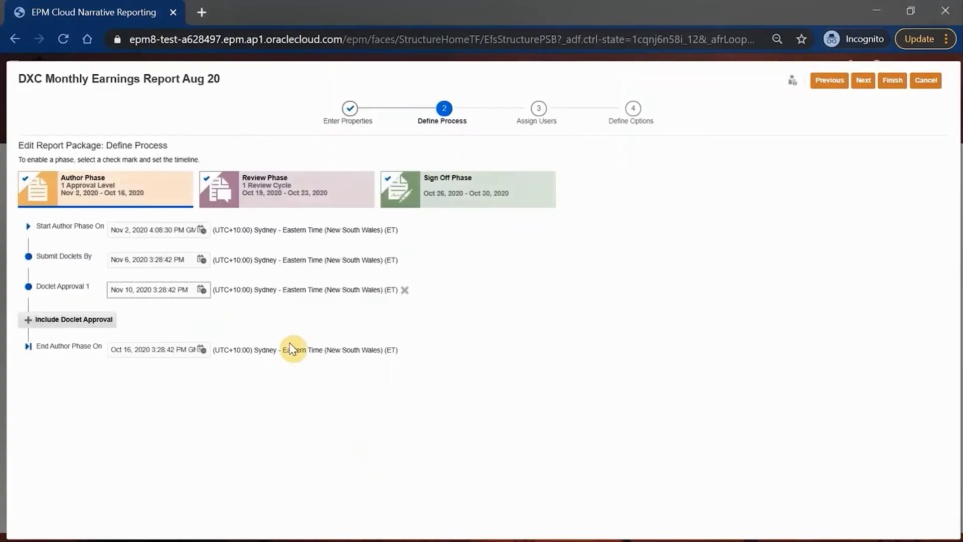
{"action": "left_click", "coordinate": [201, 349]}
{"action": "left_click", "coordinate": [431, 201]}
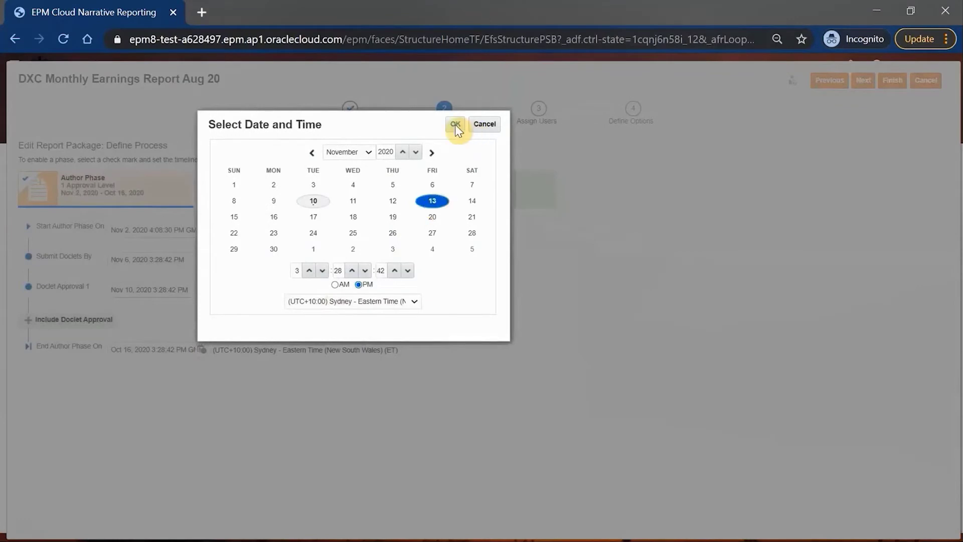
{"action": "left_click", "coordinate": [456, 124]}
{"action": "left_click", "coordinate": [270, 184]}
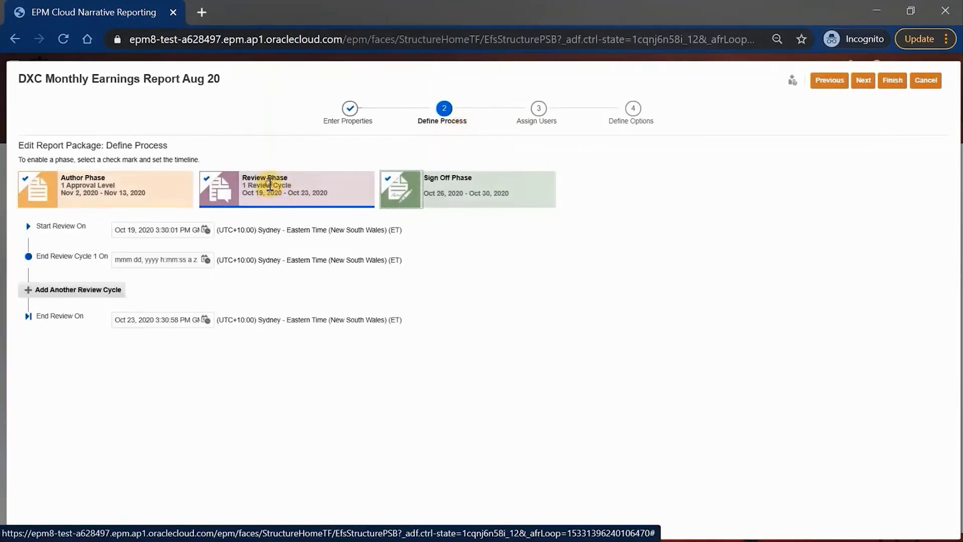
{"action": "left_click", "coordinate": [439, 194]}
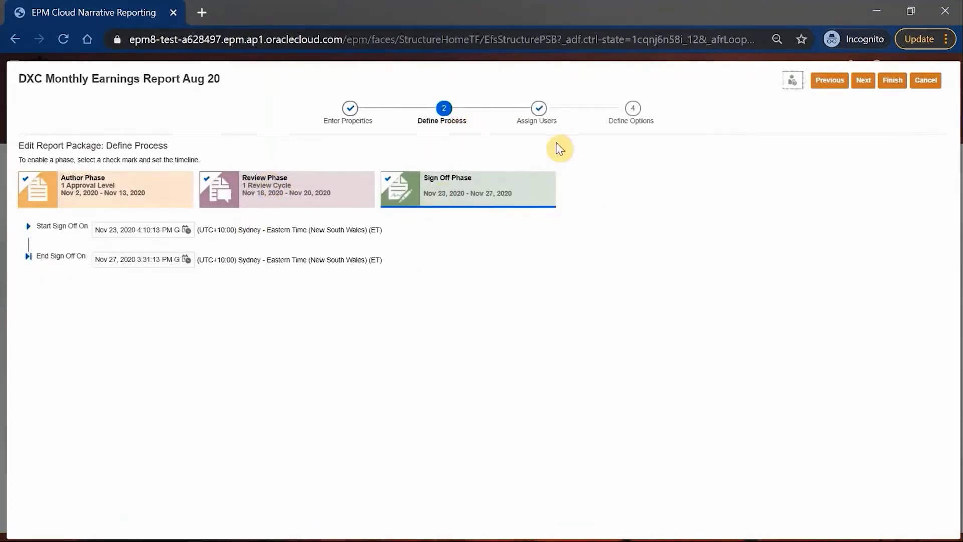
On Assign Users, search for a user and add them as an additional package owner.
{"action": "left_click", "coordinate": [539, 108]}
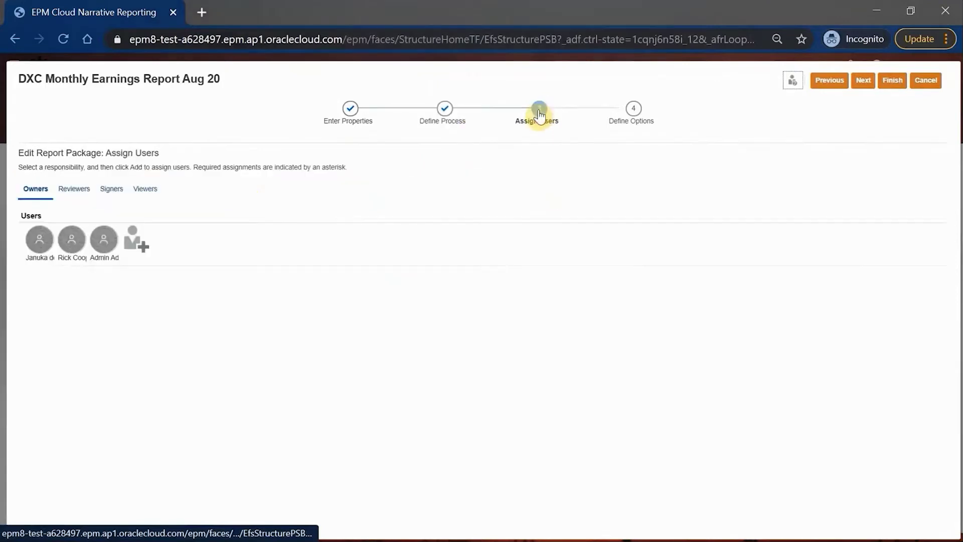
{"action": "left_click", "coordinate": [136, 243]}
{"action": "left_click", "coordinate": [198, 313]}
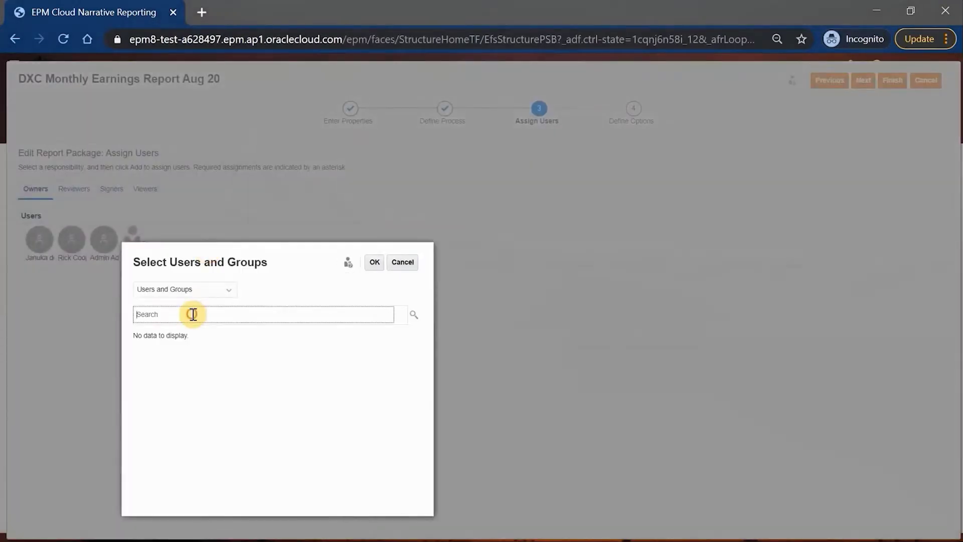
{"action": "type", "text": "Ahmed"}
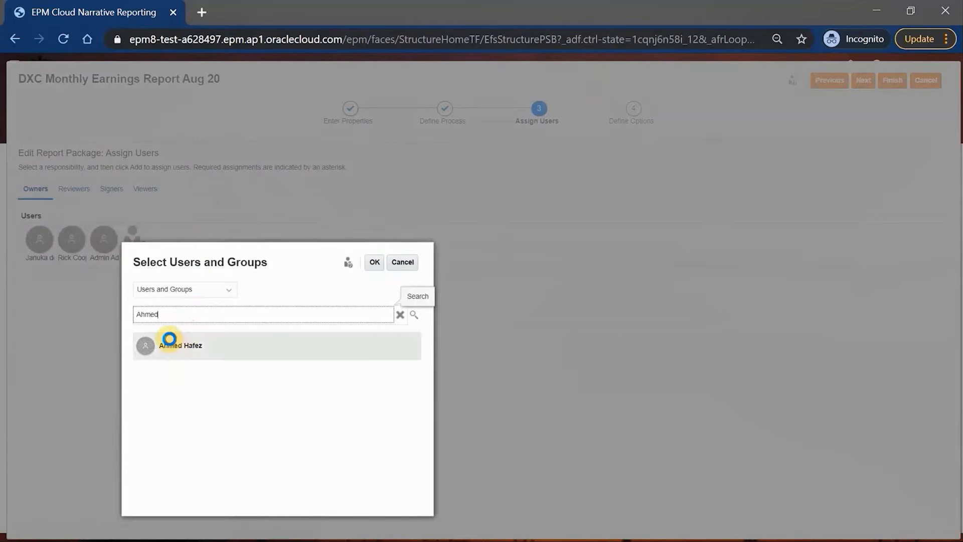
{"action": "left_click", "coordinate": [169, 340]}
{"action": "left_click", "coordinate": [374, 262]}
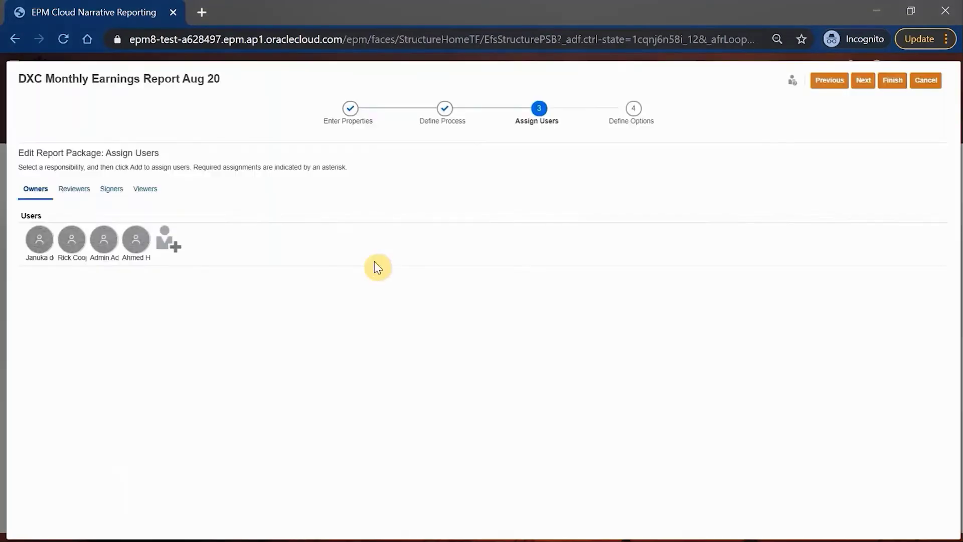
Add the same user as the Review Cycle 1 reviewer.
{"action": "left_click", "coordinate": [68, 188]}
{"action": "left_click", "coordinate": [110, 235]}
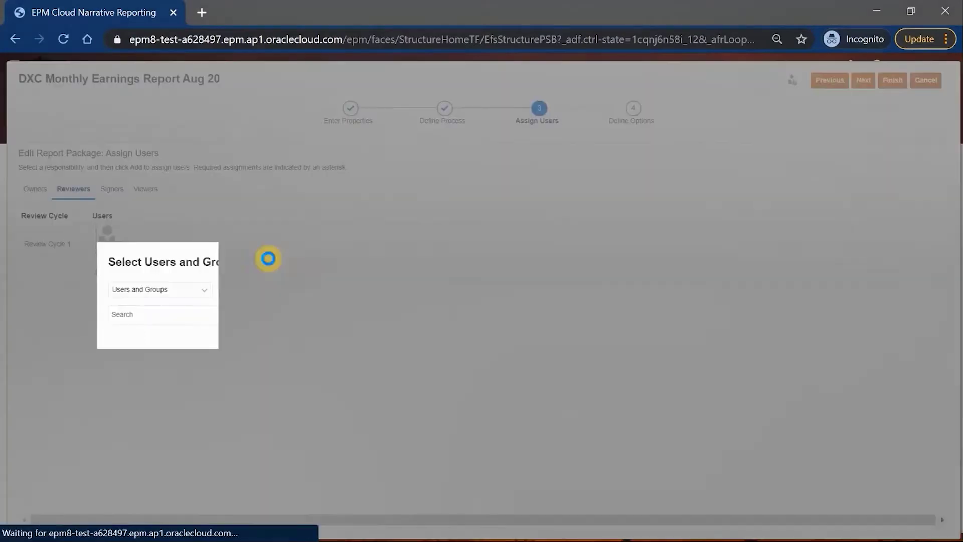
{"action": "left_click", "coordinate": [231, 311]}
{"action": "type", "text": "Ahmed"}
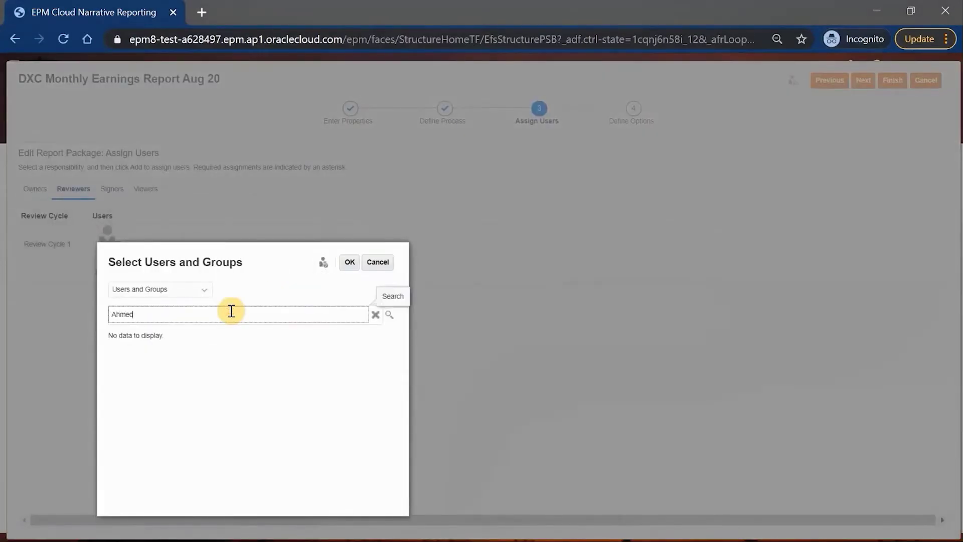
{"action": "key", "text": "Return"}
{"action": "left_click", "coordinate": [152, 344]}
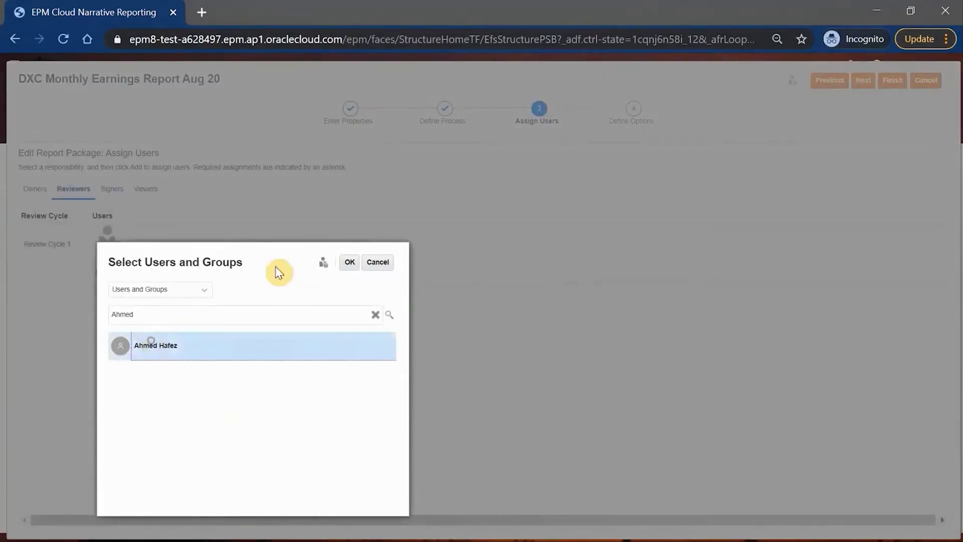
{"action": "left_click", "coordinate": [350, 262]}
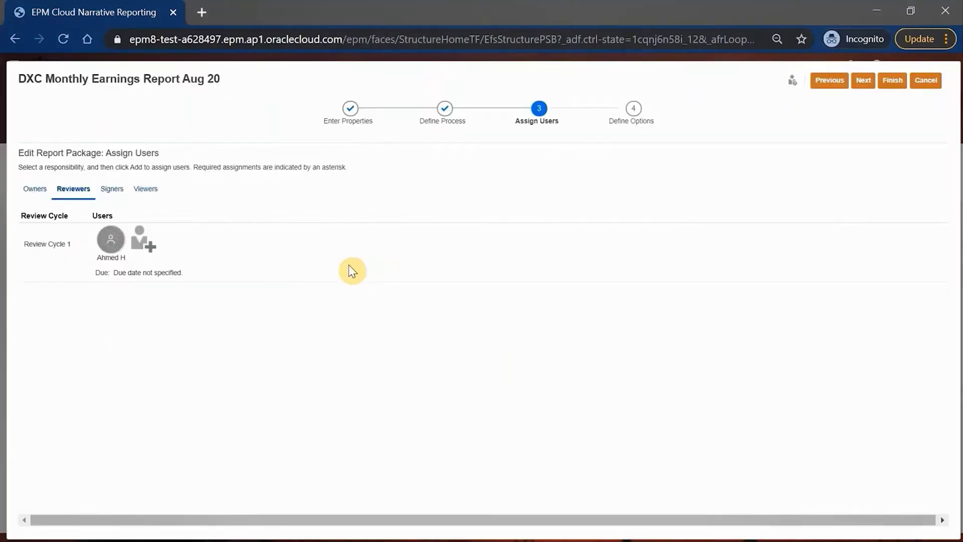
Check the Signers and Viewers assignments, go to Define Options, and finish applying the changes.
{"action": "left_click", "coordinate": [111, 190]}
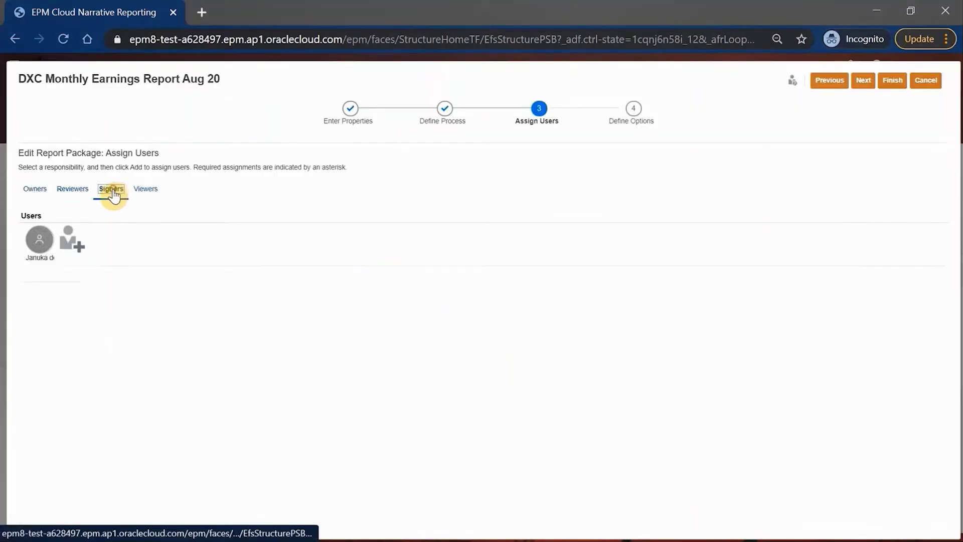
{"action": "left_click", "coordinate": [145, 192]}
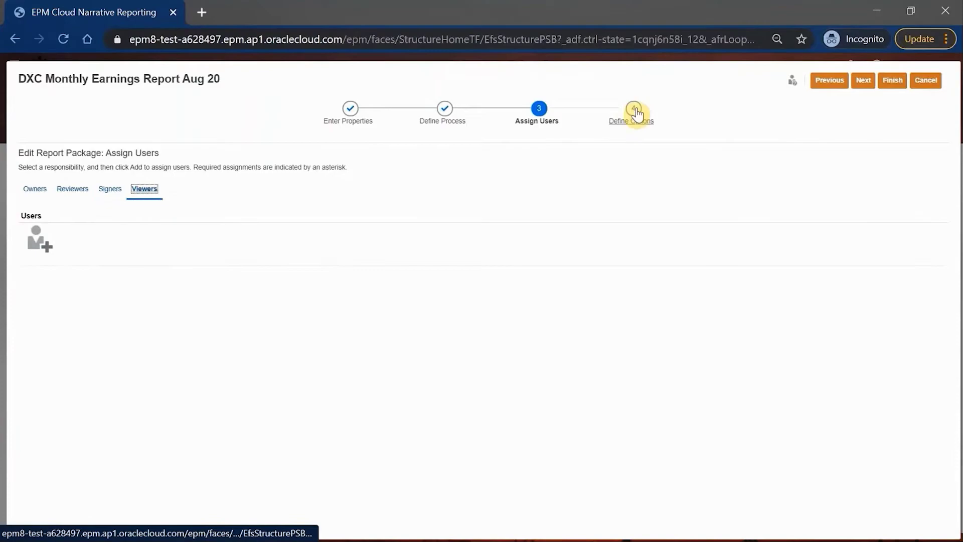
{"action": "left_click", "coordinate": [636, 110]}
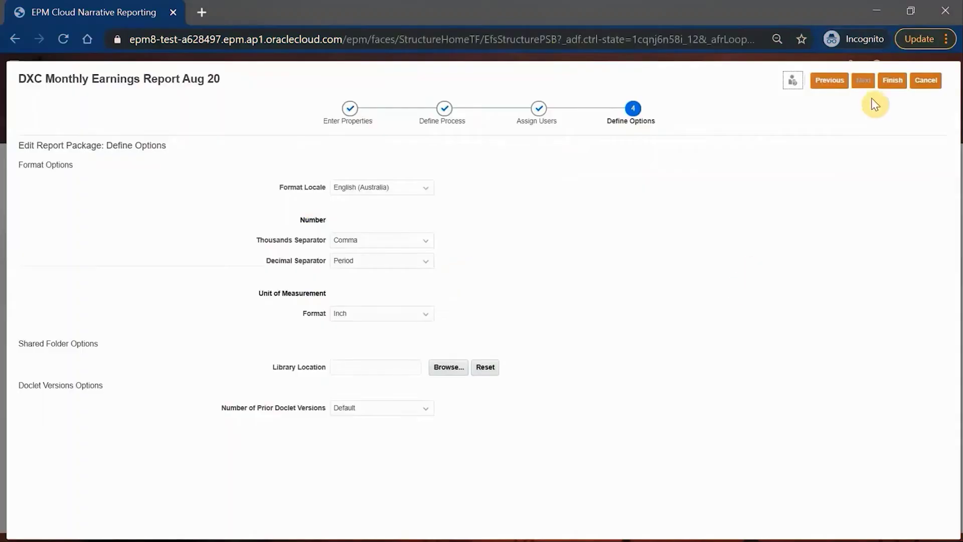
{"action": "left_click", "coordinate": [893, 81]}
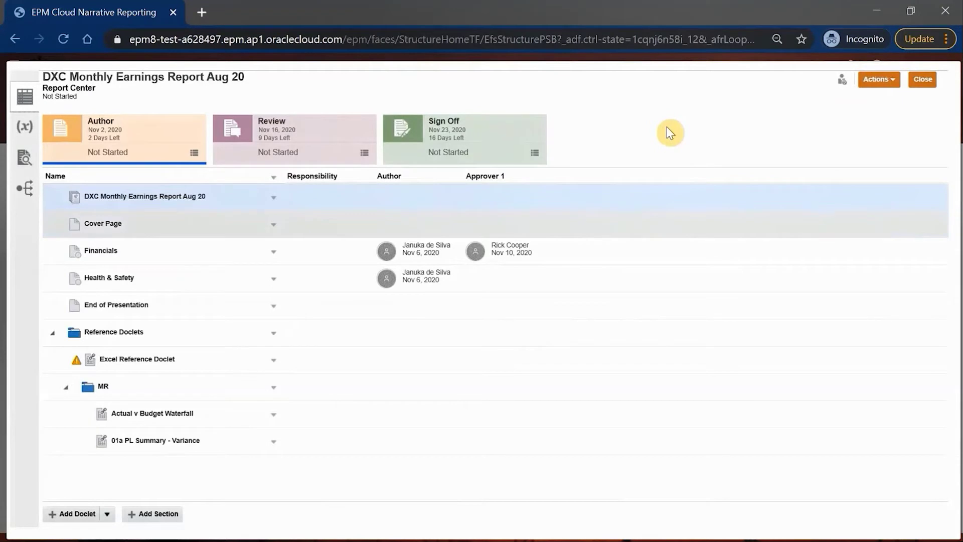
Replace the Financials doclet's Approver 1 with a newly searched user and save the doclet.
{"action": "left_click", "coordinate": [273, 249]}
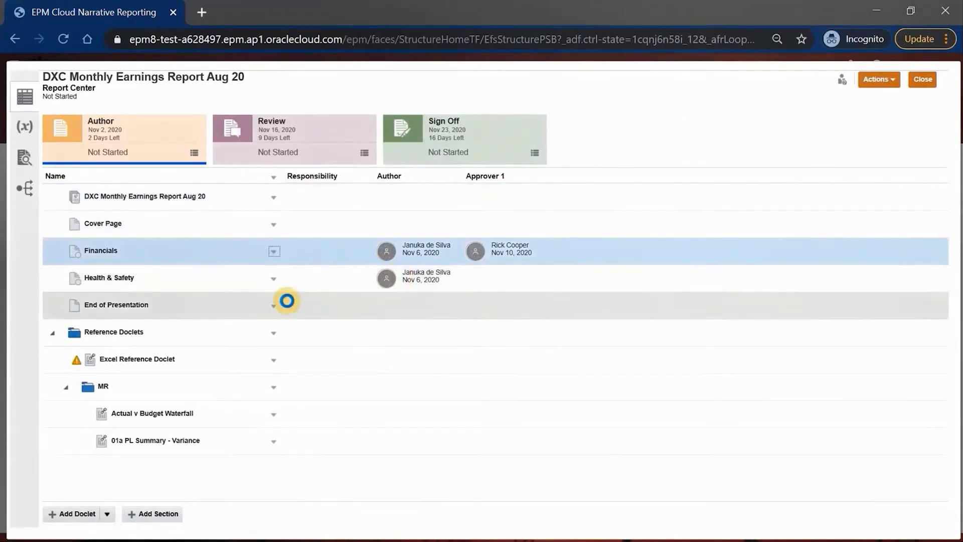
{"action": "left_click", "coordinate": [283, 299]}
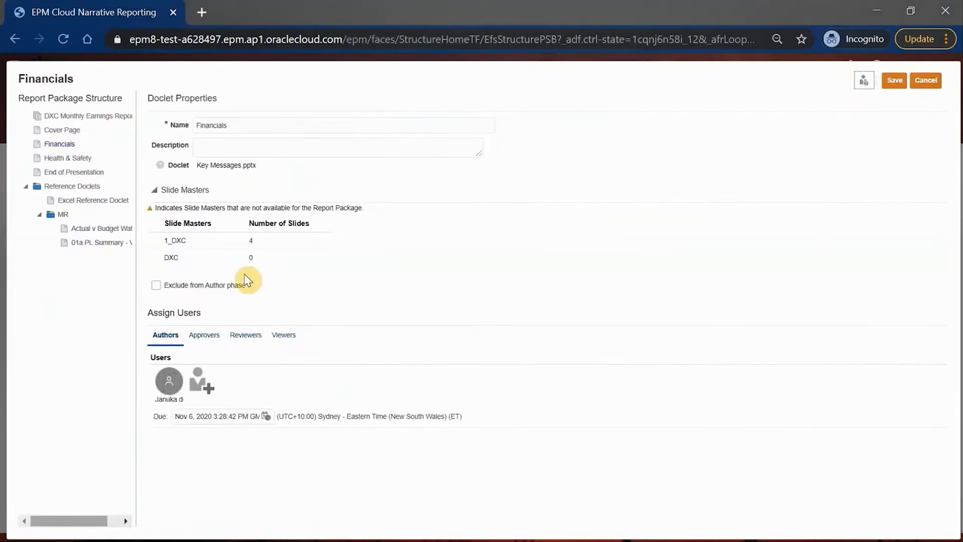
{"action": "left_click", "coordinate": [213, 337]}
{"action": "left_click", "coordinate": [249, 376]}
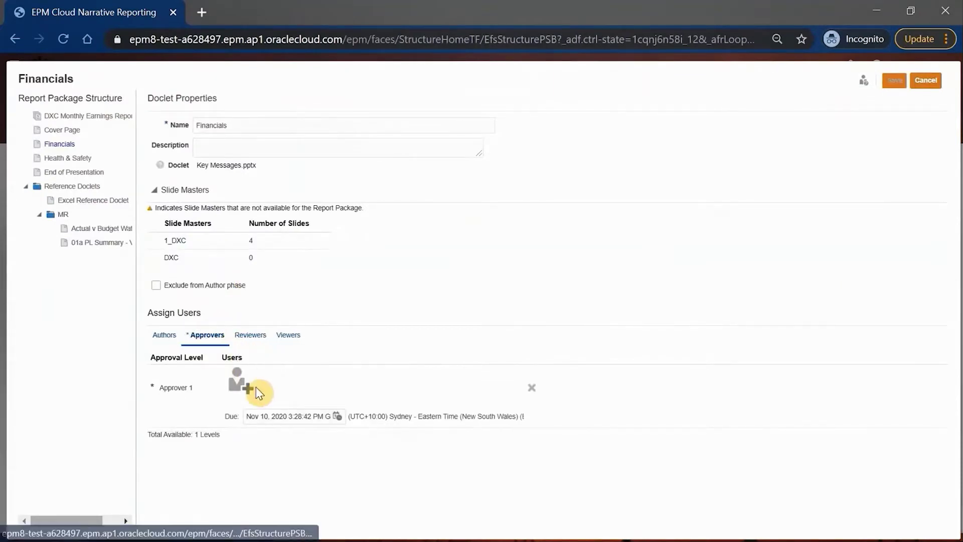
{"action": "left_click", "coordinate": [256, 387]}
{"action": "left_click", "coordinate": [271, 173]}
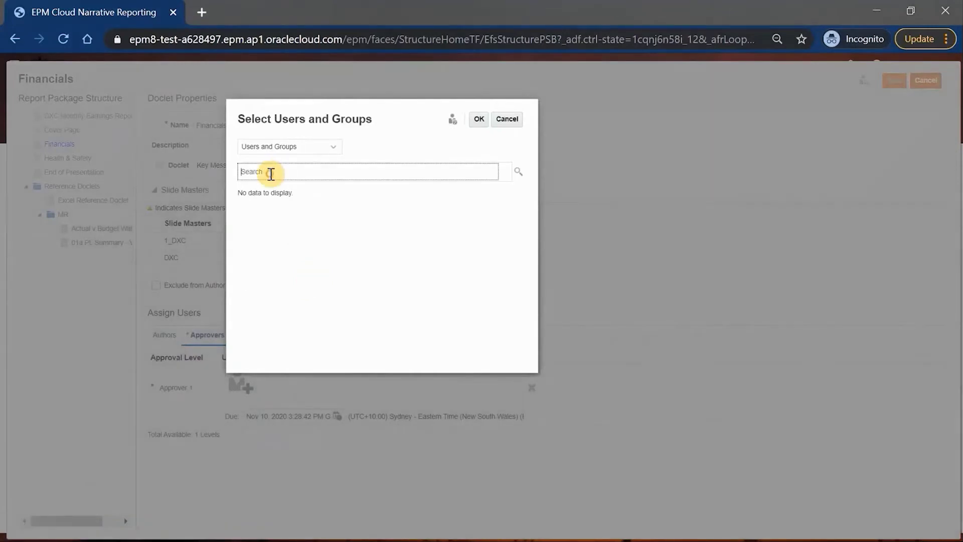
{"action": "type", "text": "Ahmed"}
{"action": "key", "text": "Return"}
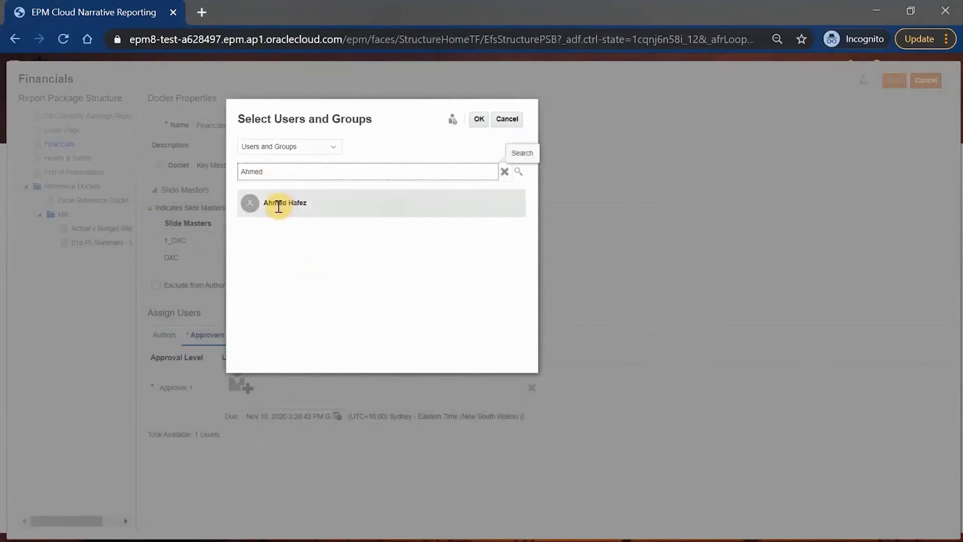
{"action": "left_click", "coordinate": [278, 203]}
{"action": "left_click", "coordinate": [479, 119]}
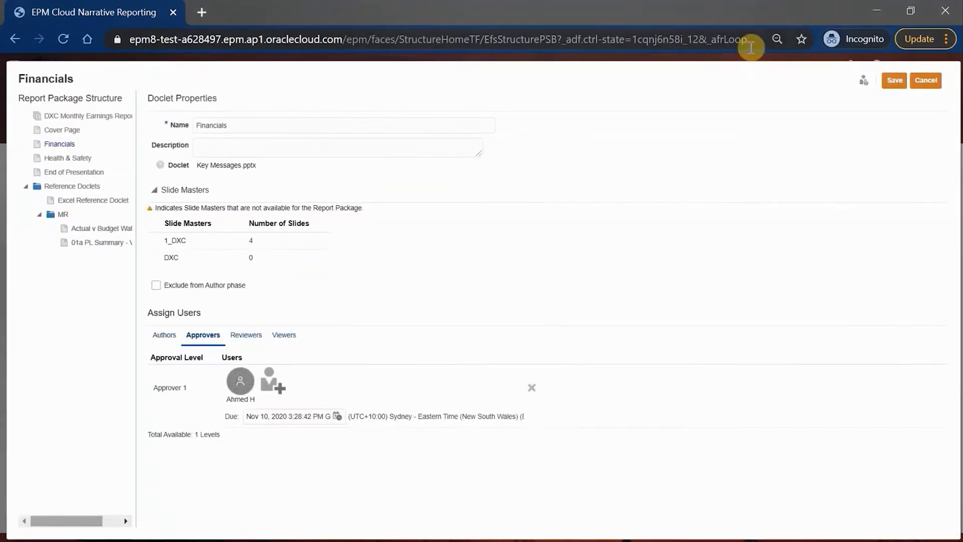
{"action": "left_click", "coordinate": [894, 83]}
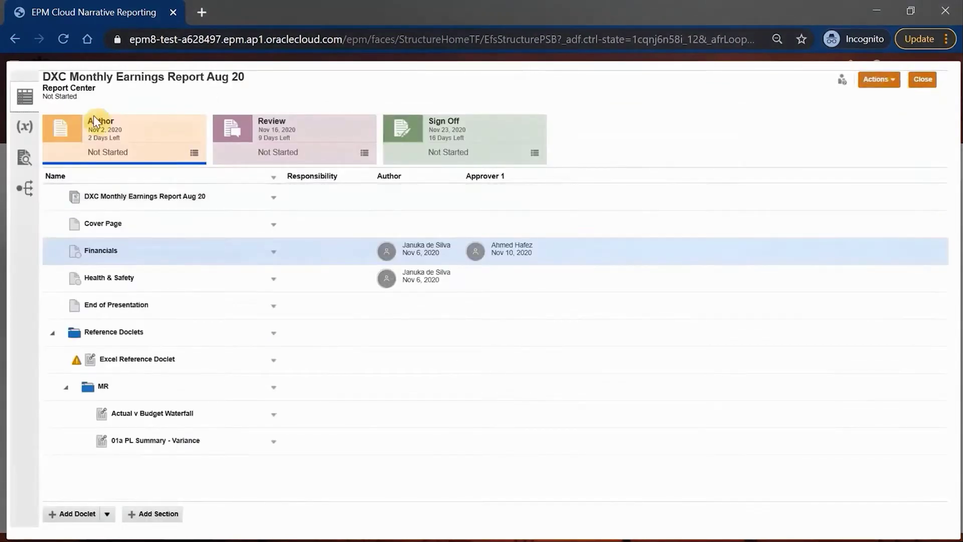
Change the Reporting Period variable's value from Jul to Aug.
{"action": "left_click", "coordinate": [29, 130]}
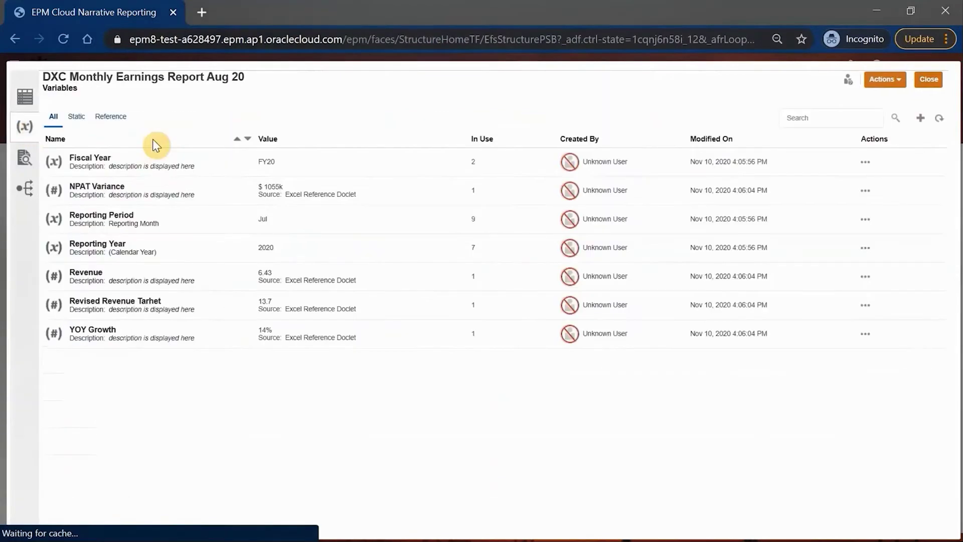
{"action": "left_click", "coordinate": [866, 219]}
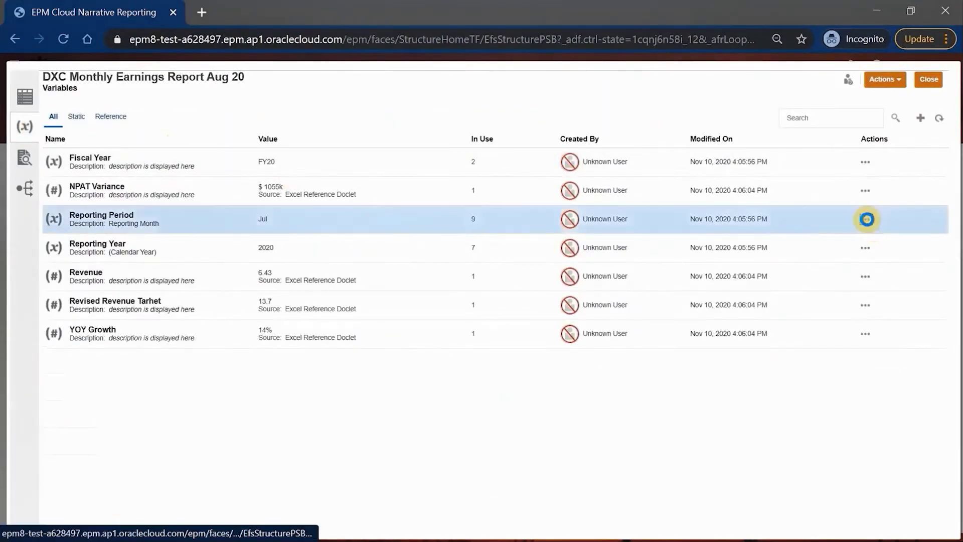
{"action": "left_click", "coordinate": [842, 233]}
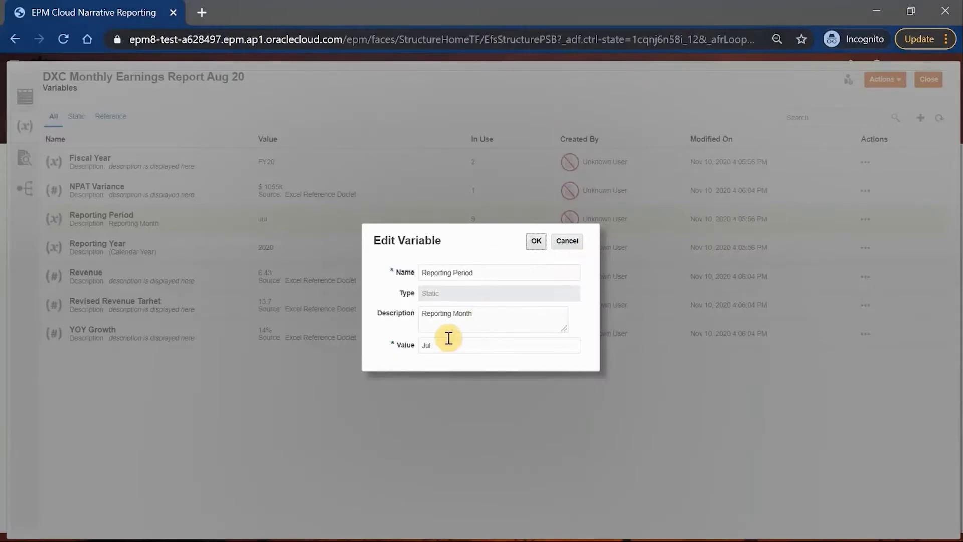
{"action": "double_click", "coordinate": [435, 344]}
{"action": "type", "text": "Aug"}
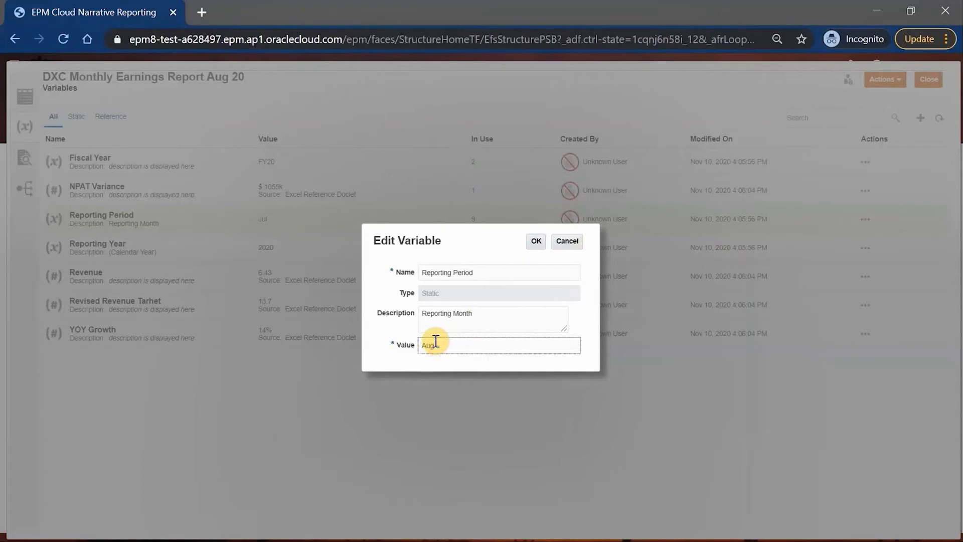
{"action": "left_click", "coordinate": [536, 245]}
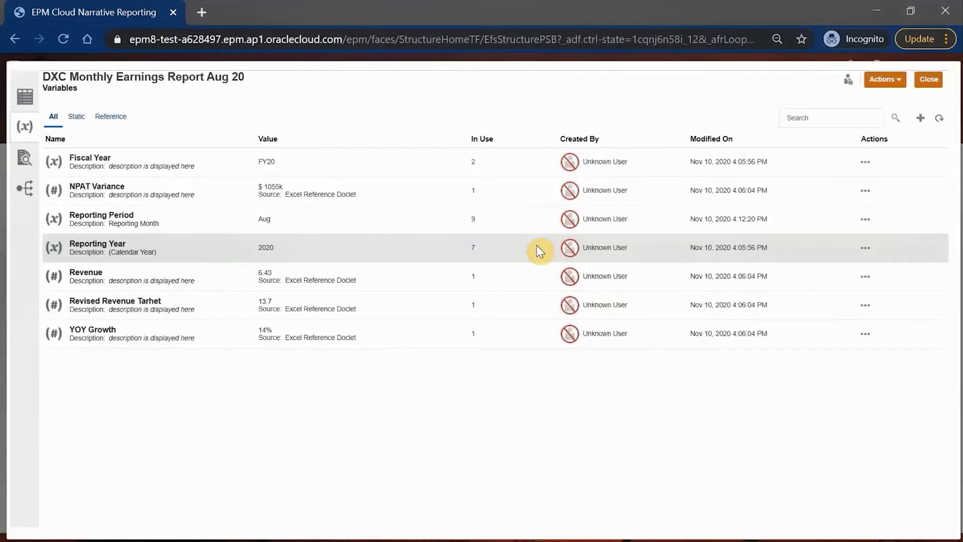
Refresh all data sources in the package and dismiss the background refresh notice.
{"action": "left_click", "coordinate": [929, 80]}
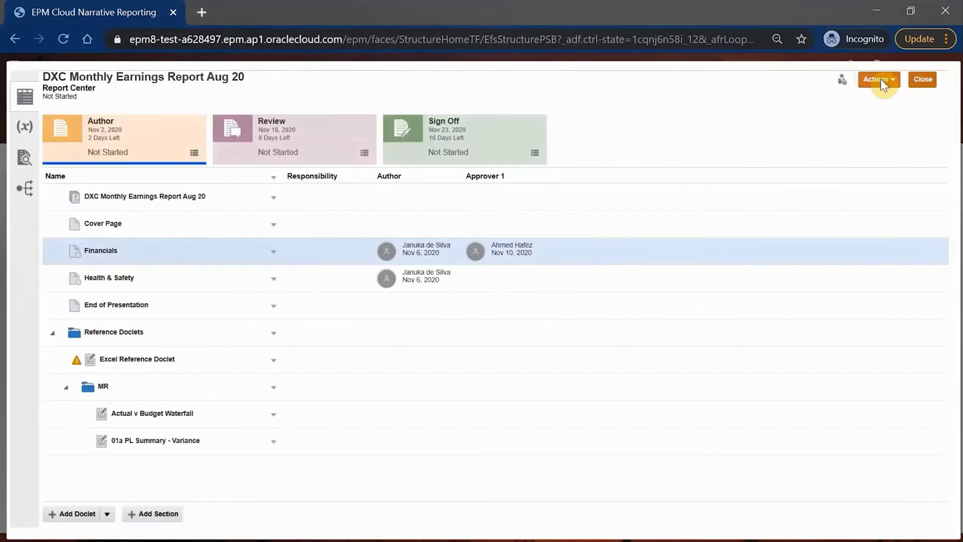
{"action": "left_click", "coordinate": [879, 79]}
{"action": "left_click", "coordinate": [836, 294]}
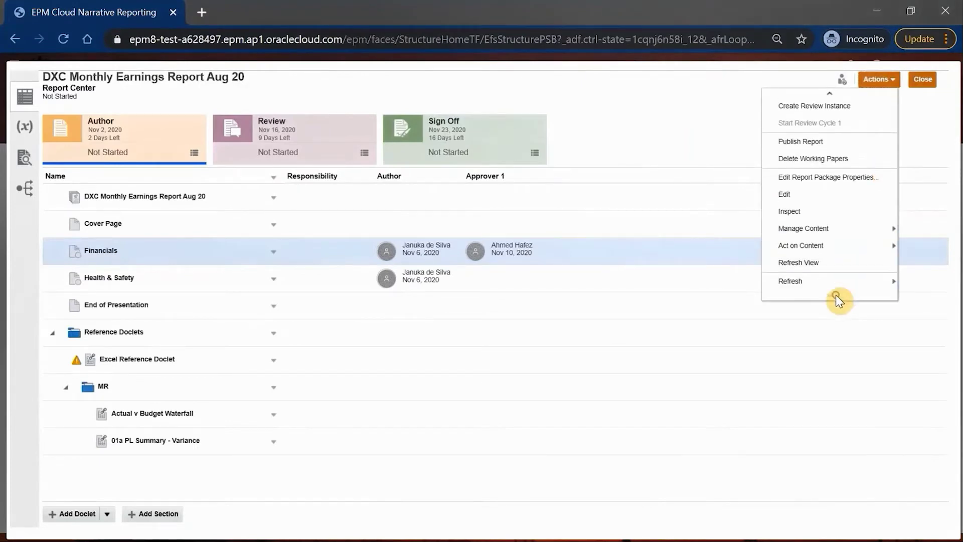
{"action": "mouse_move", "coordinate": [819, 280]}
{"action": "left_click", "coordinate": [738, 285]}
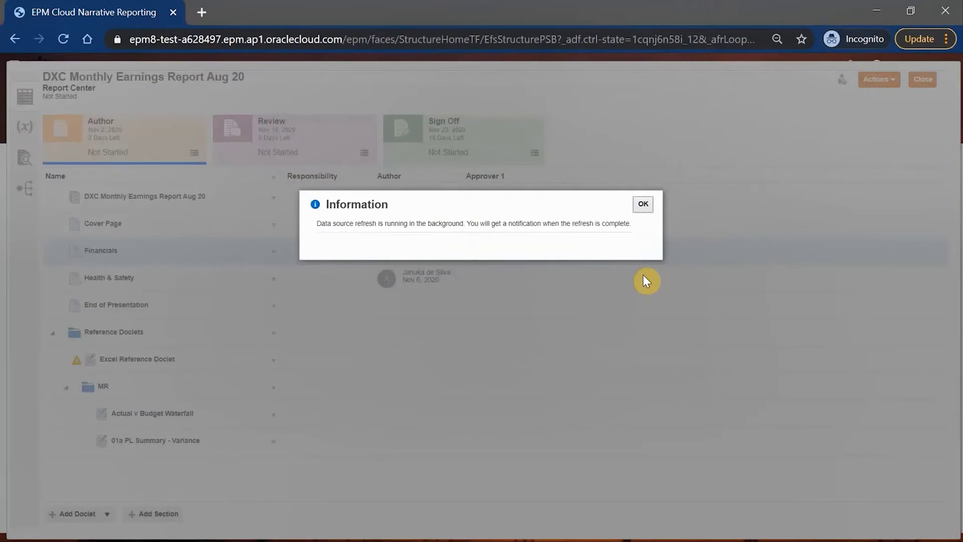
{"action": "key", "text": "Return"}
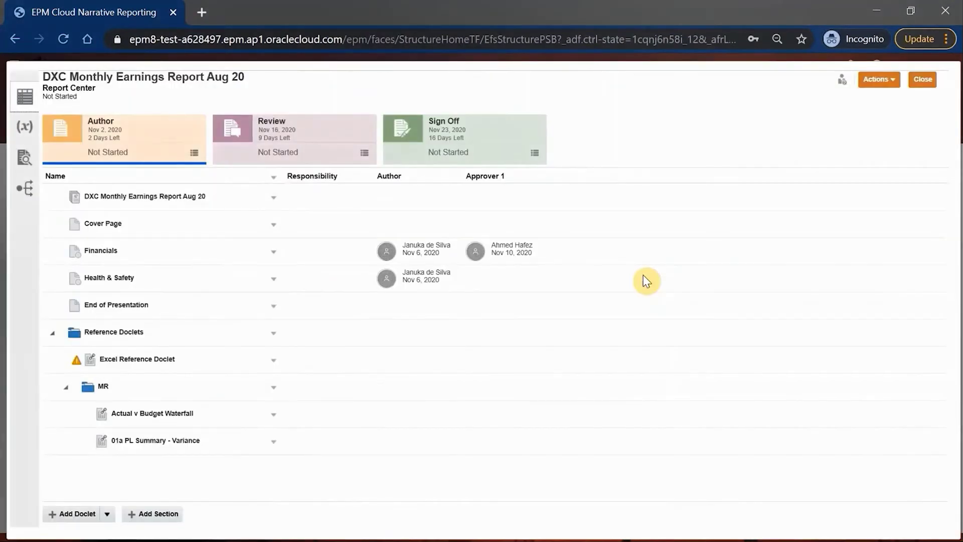
Preview the report and scroll through every Aug 2020 slide to End of Presentation.
{"action": "left_click", "coordinate": [250, 146]}
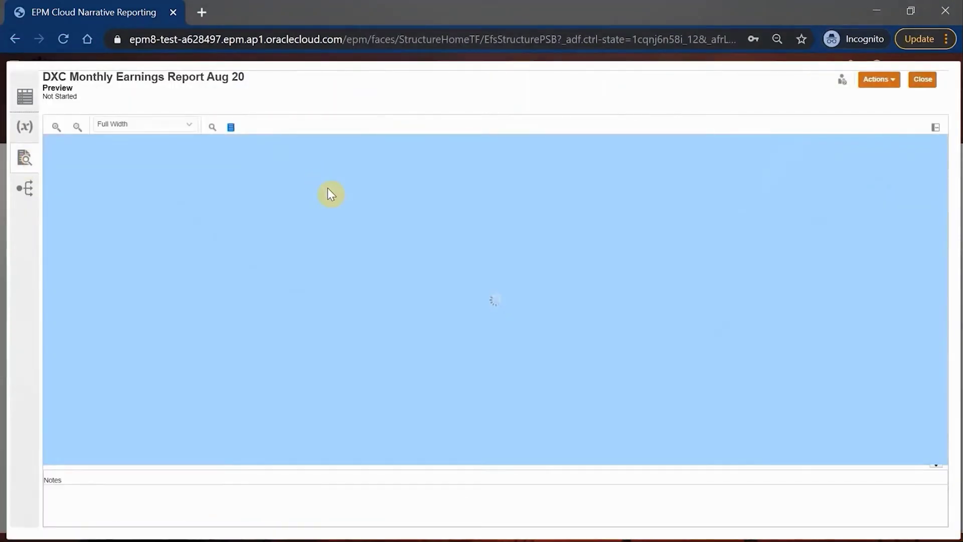
{"action": "scroll", "coordinate": [665, 296], "scroll_direction": "down", "scroll_amount": 5}
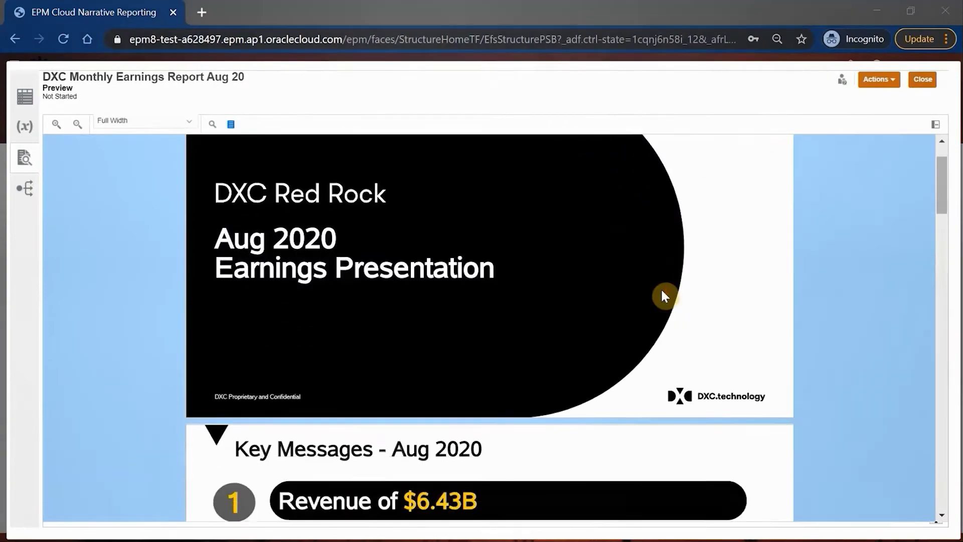
{"action": "scroll", "coordinate": [662, 292], "scroll_direction": "down", "scroll_amount": 10}
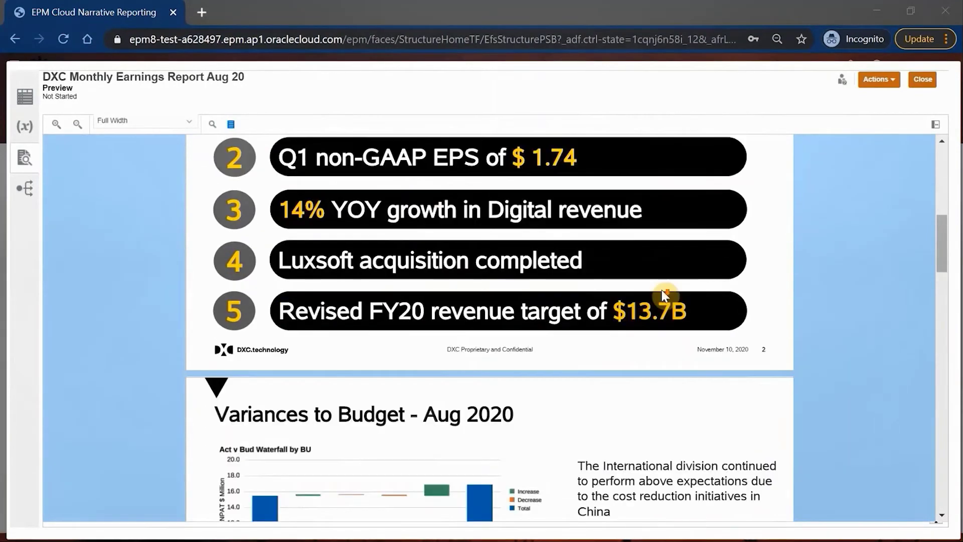
{"action": "scroll", "coordinate": [665, 296], "scroll_direction": "down", "scroll_amount": 10}
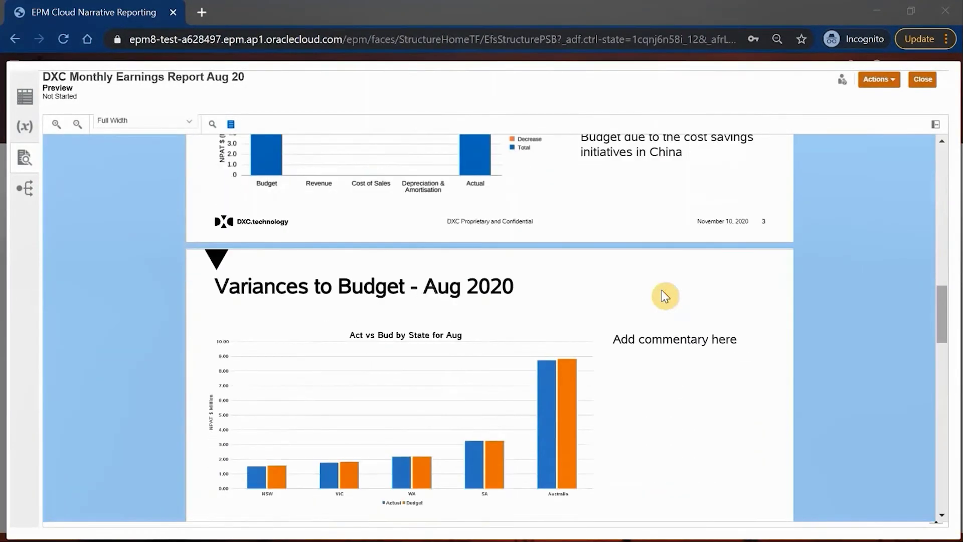
{"action": "scroll", "coordinate": [666, 296], "scroll_direction": "down", "scroll_amount": 13}
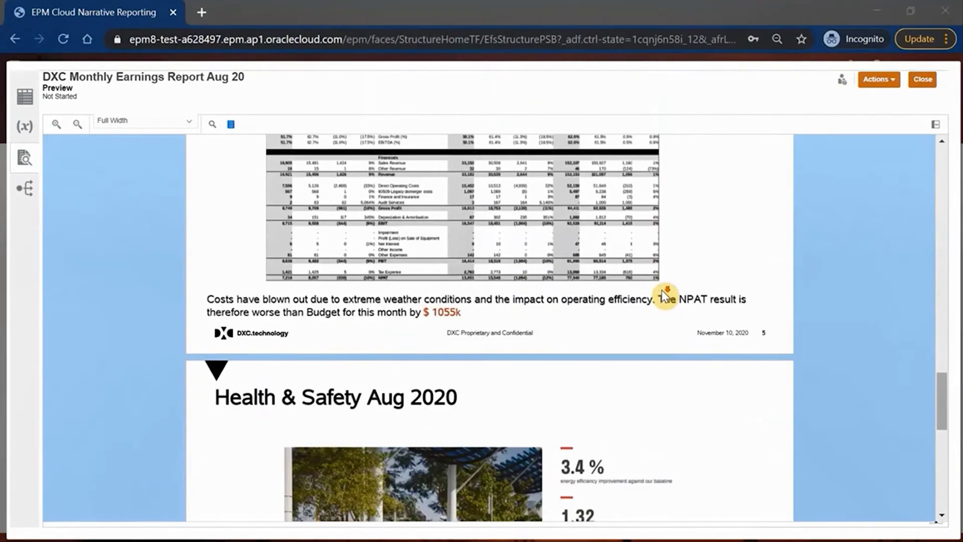
{"action": "scroll", "coordinate": [663, 293], "scroll_direction": "down", "scroll_amount": 3}
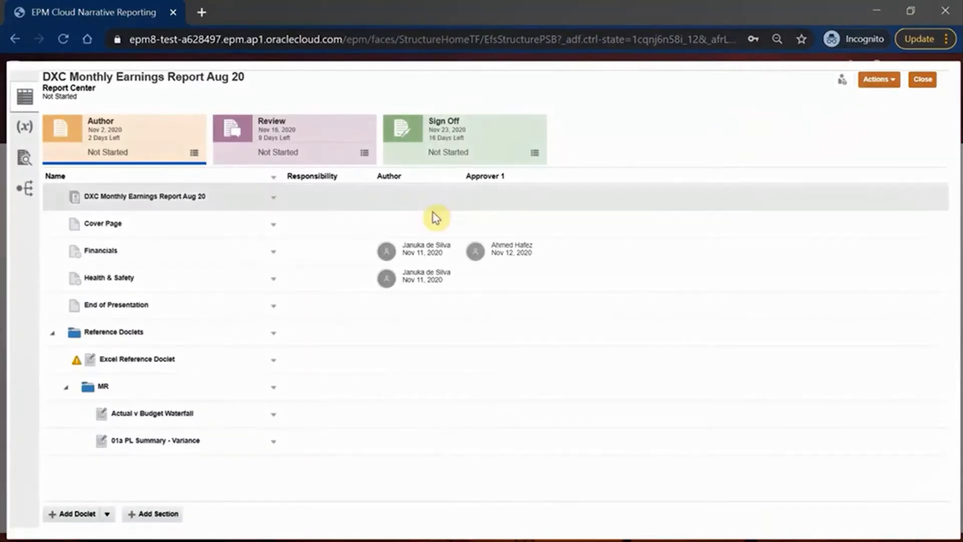
Start the Author phase of the DXC Monthly Earnings Report Aug 20 package.
{"action": "left_click", "coordinate": [883, 82]}
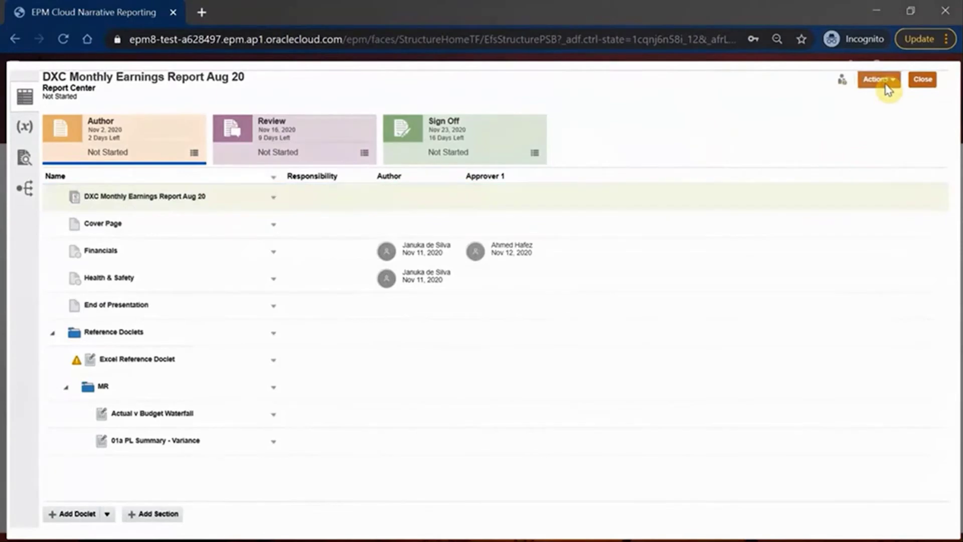
{"action": "left_click", "coordinate": [856, 108]}
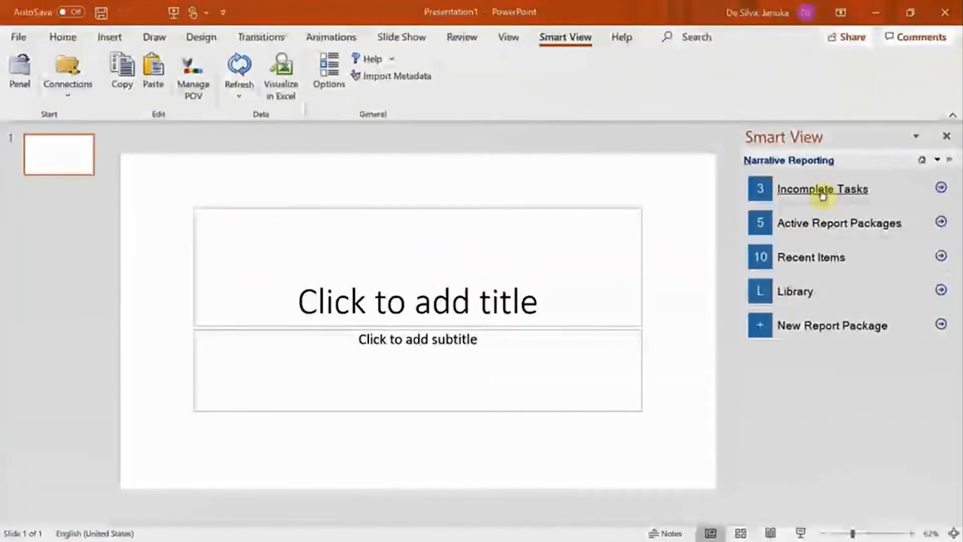
Open the Financials doclet (Key Messages.pptx) from its incomplete update task in Smart View.
{"action": "left_click", "coordinate": [823, 195]}
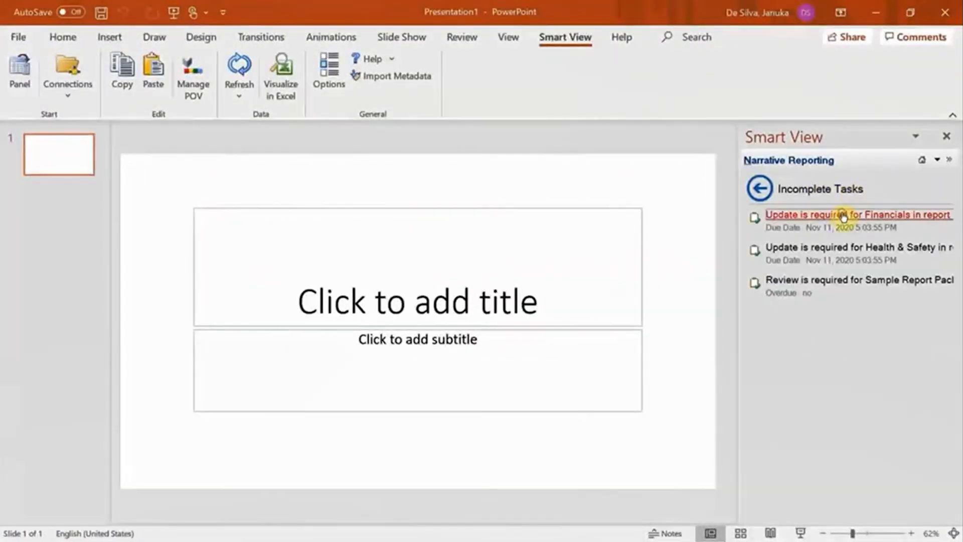
{"action": "left_click", "coordinate": [843, 216]}
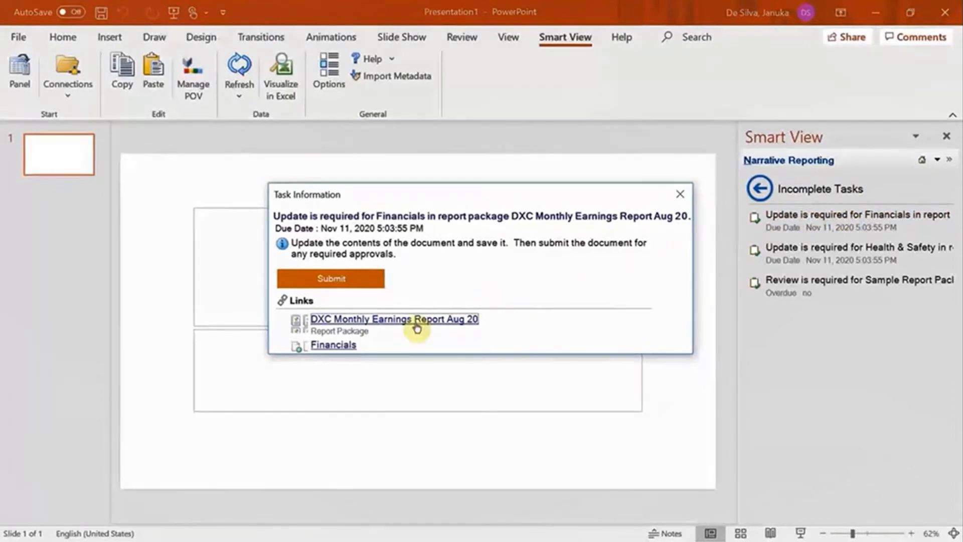
{"action": "left_click", "coordinate": [344, 344]}
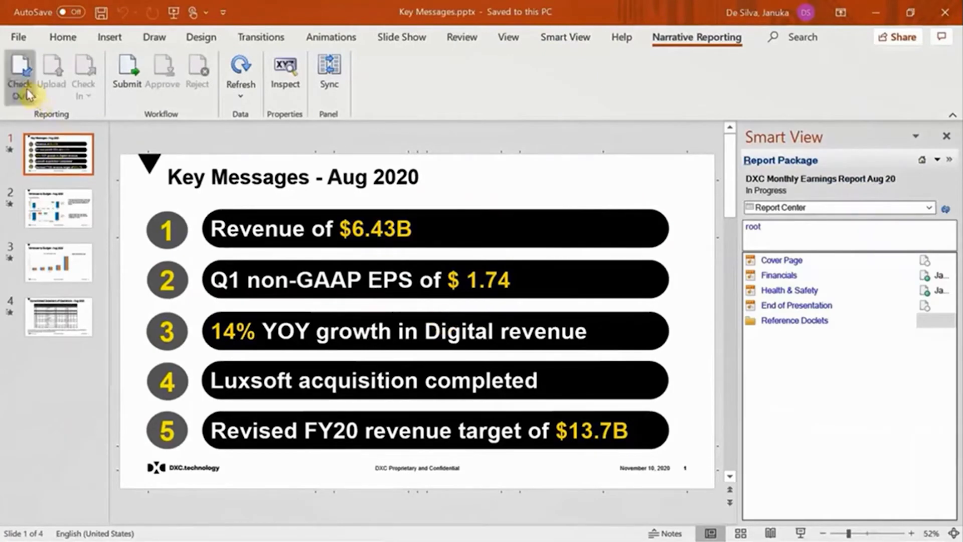
Check out the doclet and set slide 3's commentary to 'The actuals are on track with the budget across all states.'.
{"action": "left_click", "coordinate": [27, 89]}
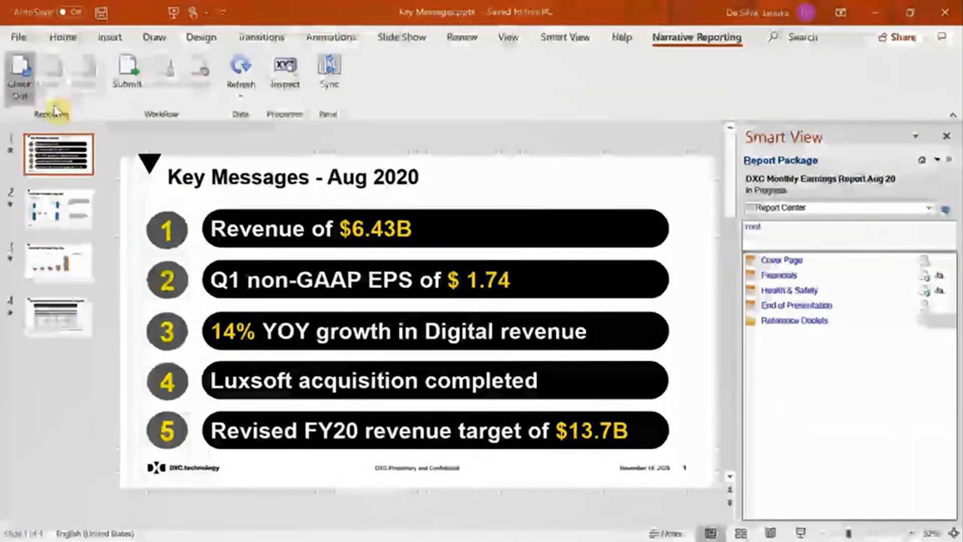
{"action": "left_click", "coordinate": [82, 202]}
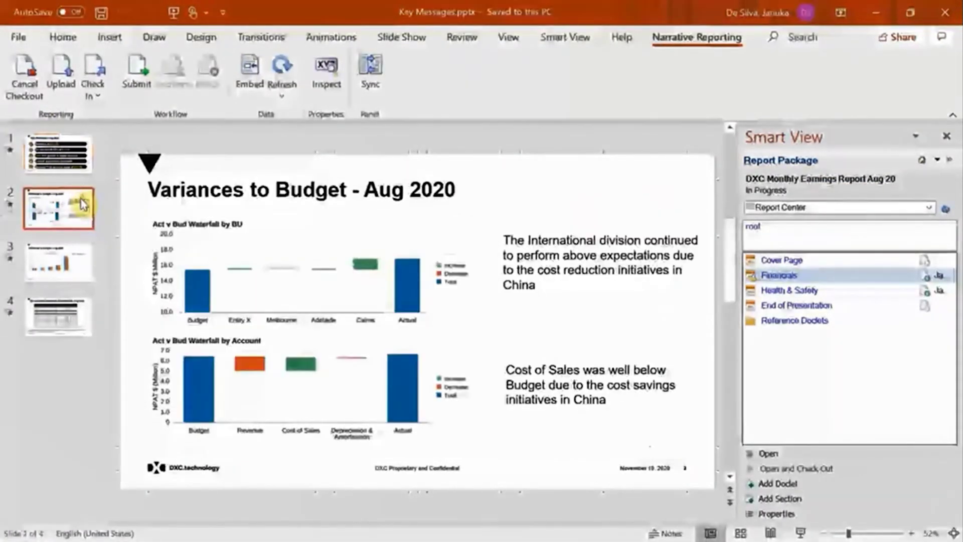
{"action": "left_click", "coordinate": [65, 263]}
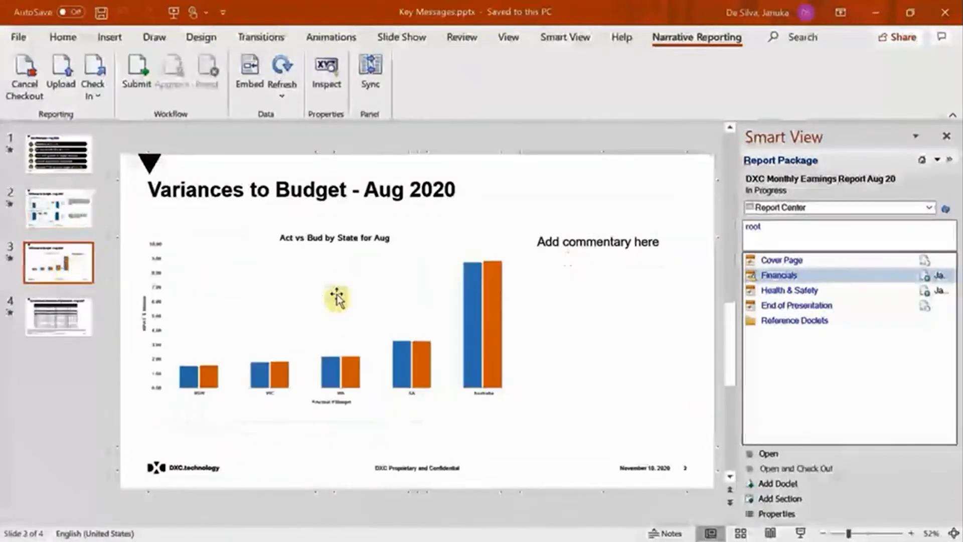
{"action": "triple_click", "coordinate": [565, 242]}
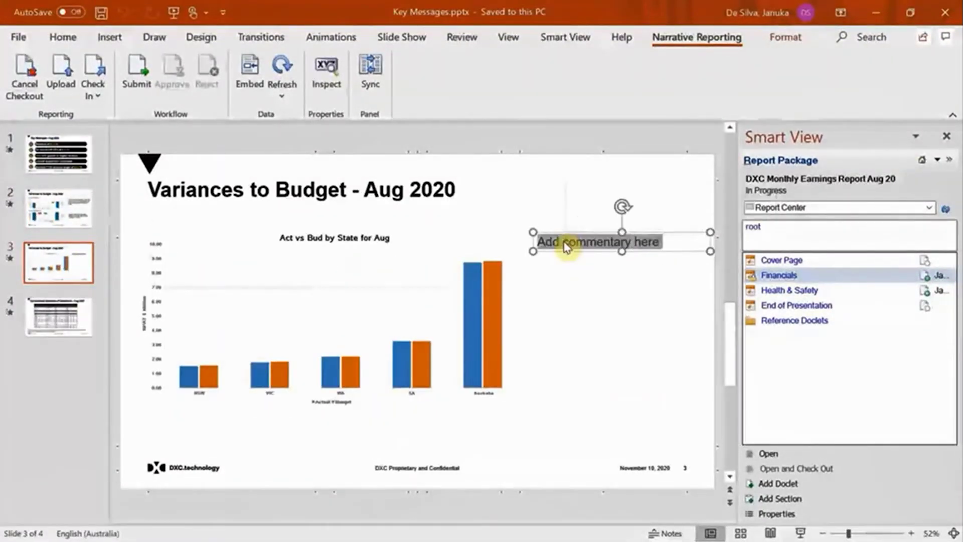
{"action": "type", "text": "The actuals a"}
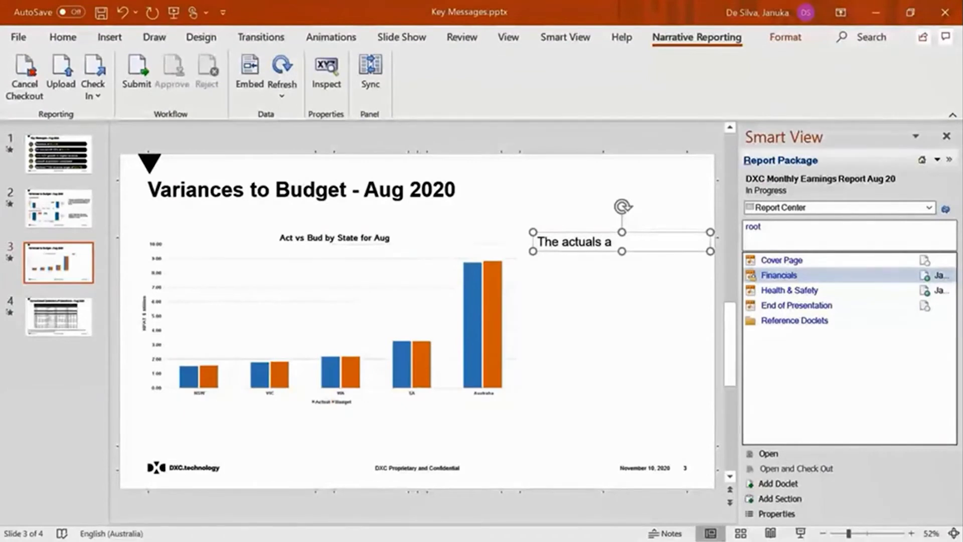
{"action": "type", "text": "re on track w"}
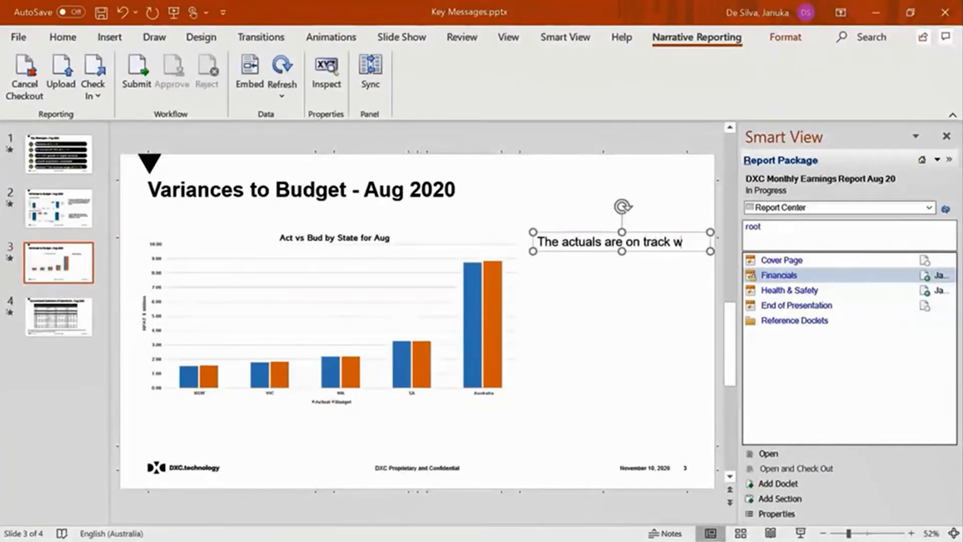
{"action": "type", "text": "ith the bud"}
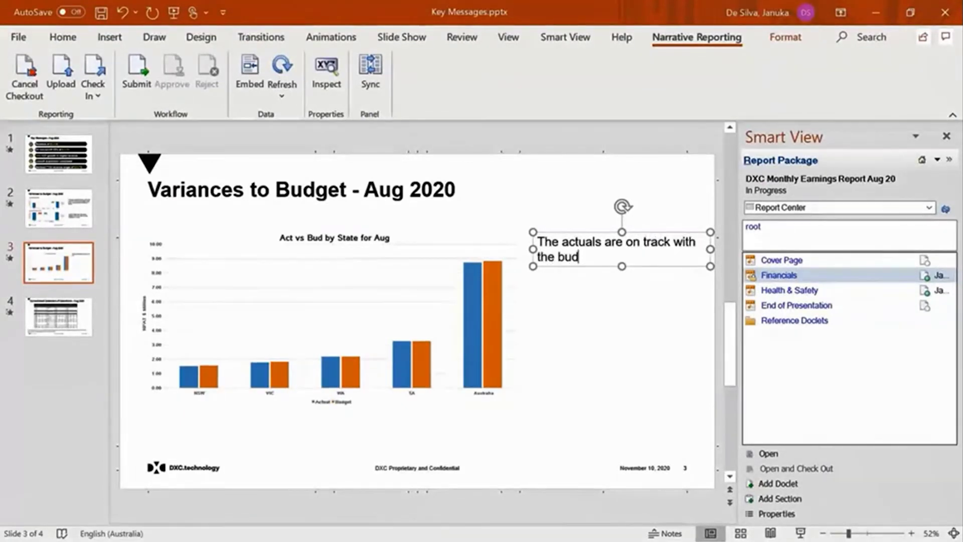
{"action": "type", "text": "get across"}
{"action": "type", "text": "all sta"}
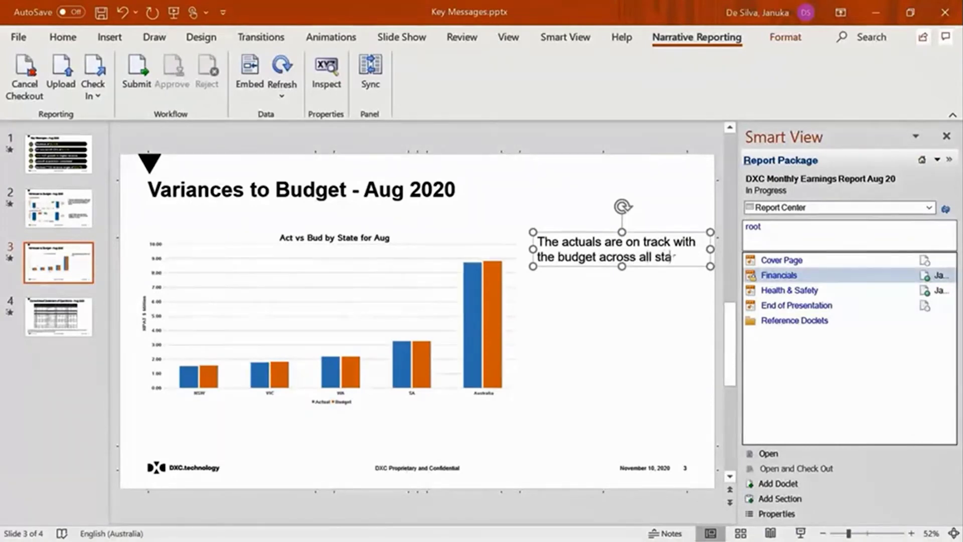
{"action": "type", "text": "tes."}
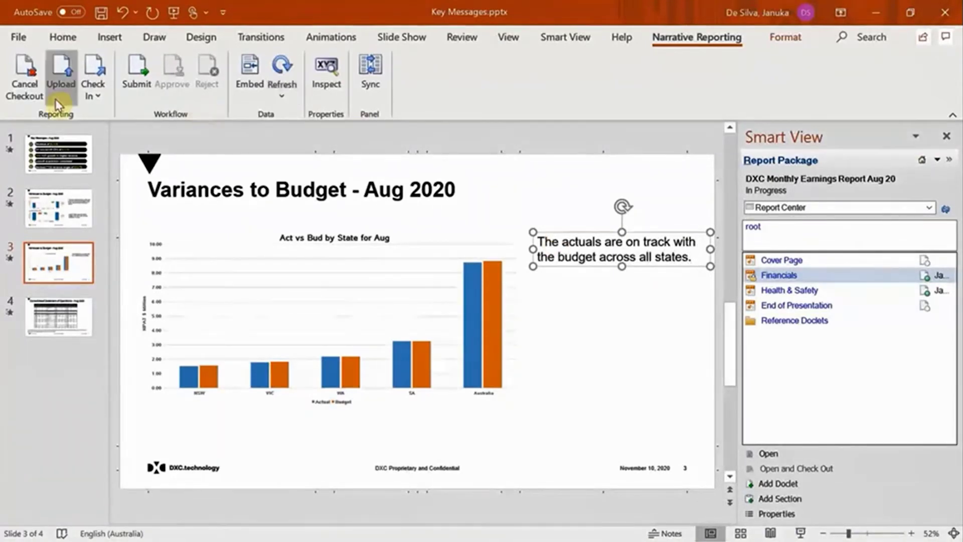
Upload and check in the Key Messages doclet, accept the slide master warning, then approve it.
{"action": "left_click", "coordinate": [92, 95]}
{"action": "left_click", "coordinate": [113, 141]}
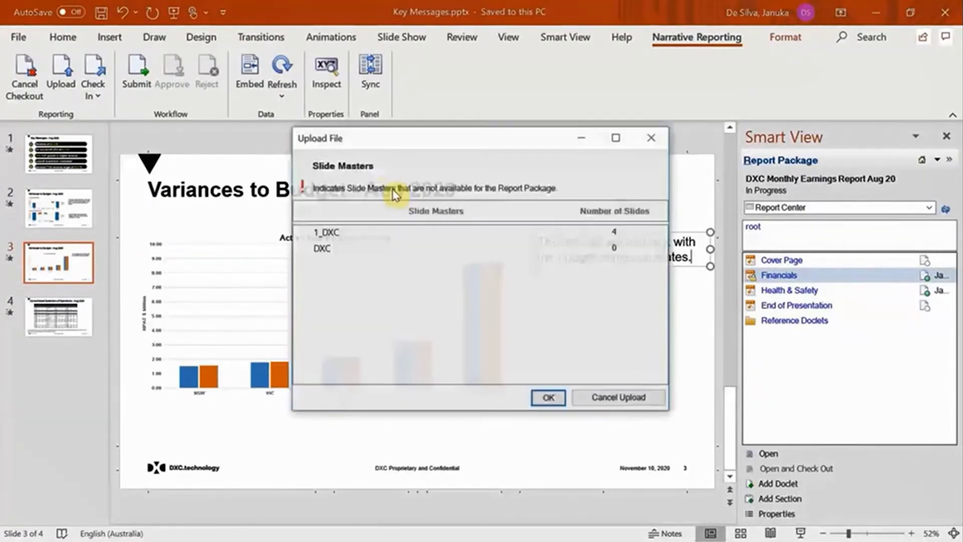
{"action": "left_click", "coordinate": [546, 398]}
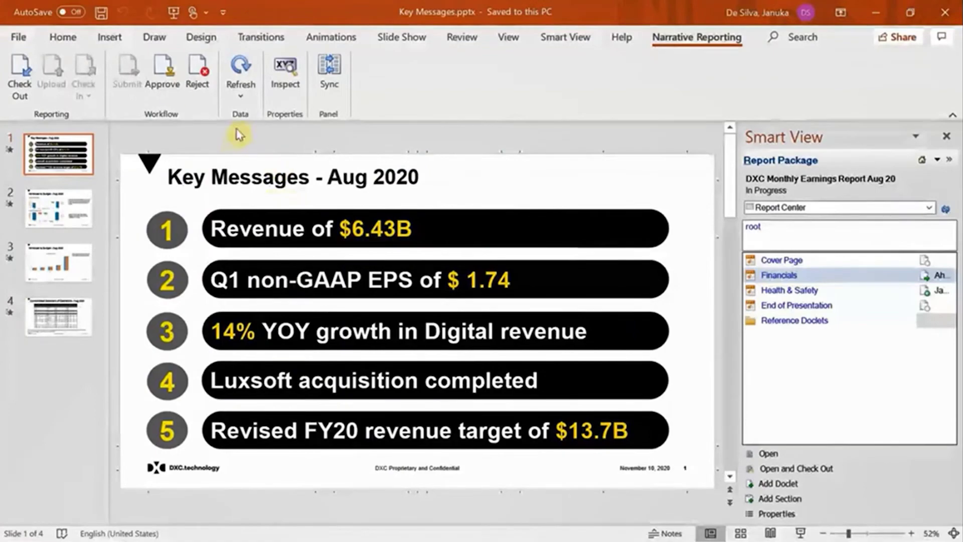
{"action": "left_click", "coordinate": [159, 70]}
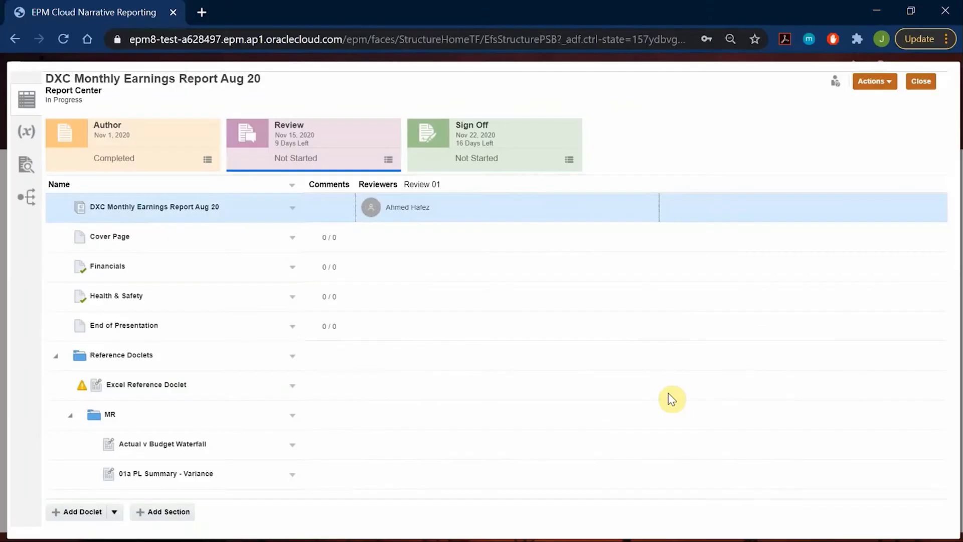
Create the review instance and start Review Cycle 1.
{"action": "left_click", "coordinate": [737, 171]}
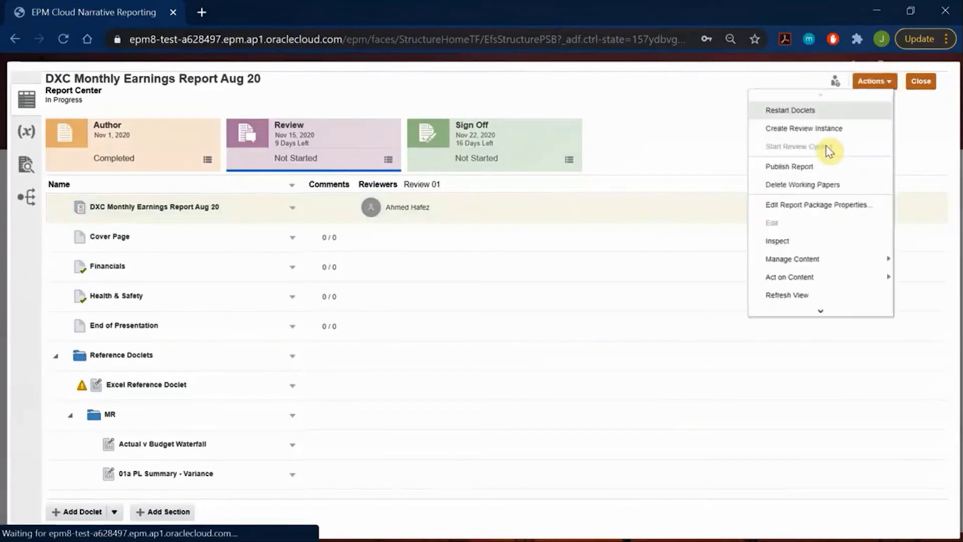
{"action": "left_click", "coordinate": [805, 129]}
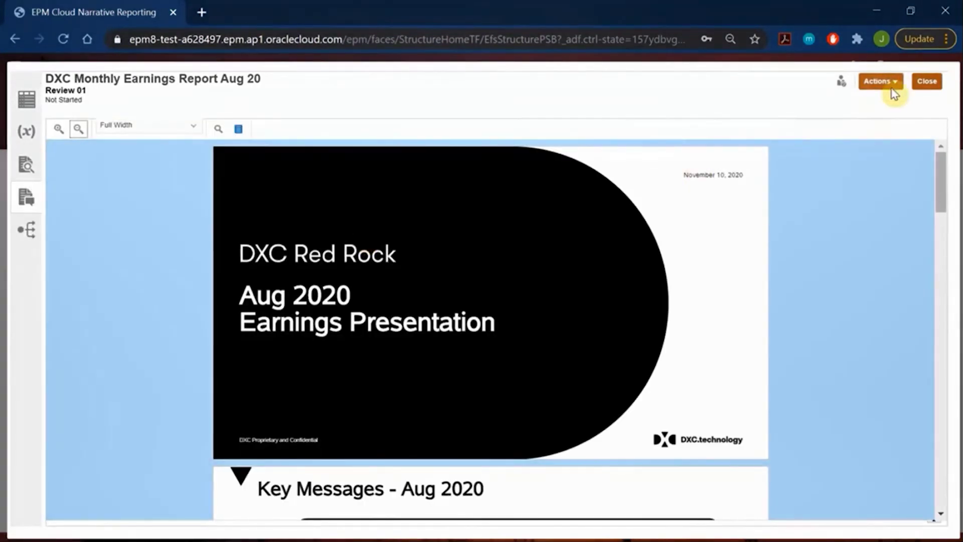
{"action": "left_click", "coordinate": [894, 89]}
{"action": "left_click", "coordinate": [847, 133]}
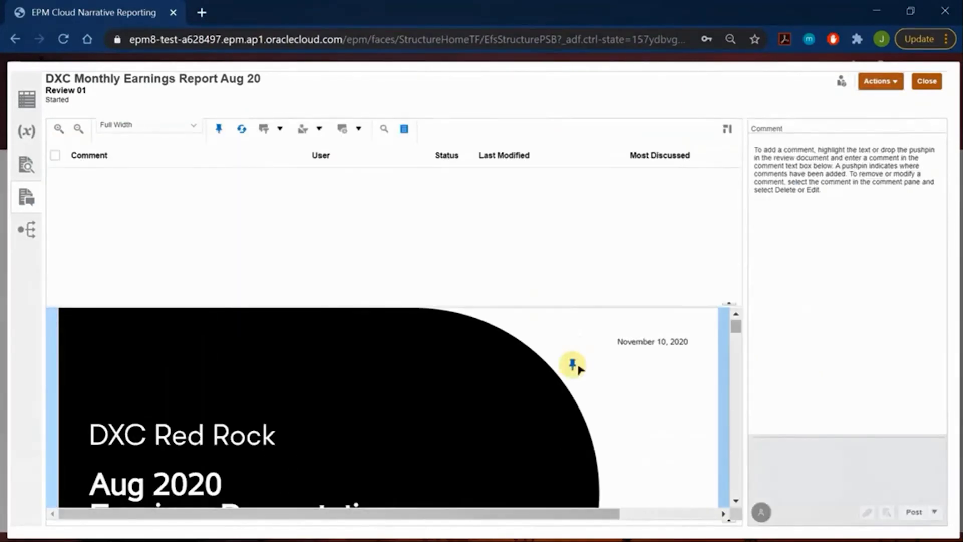
Post the comment 'Is this number correct?' on the $13.7B revenue target.
{"action": "scroll", "coordinate": [573, 365], "scroll_direction": "down", "scroll_amount": 4}
{"action": "scroll", "coordinate": [572, 364], "scroll_direction": "down", "scroll_amount": 10}
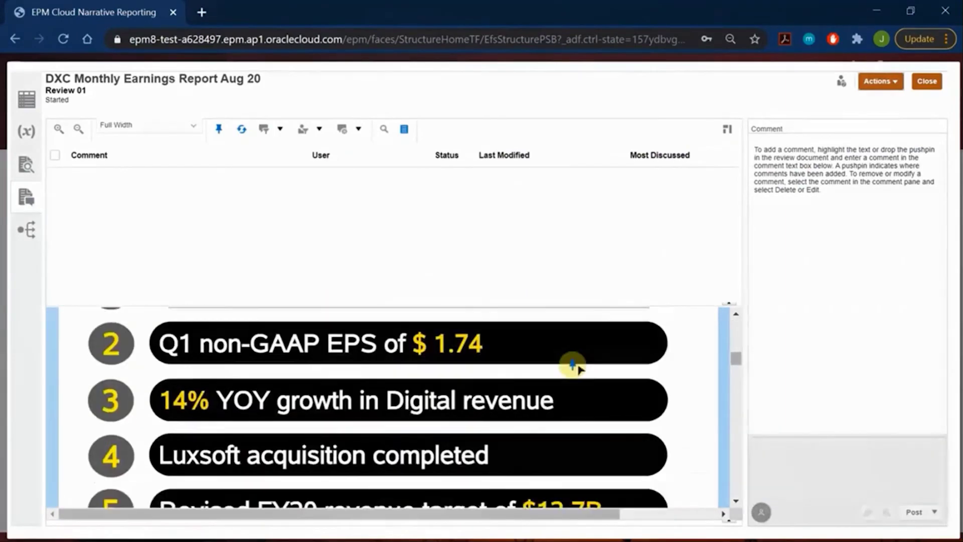
{"action": "scroll", "coordinate": [577, 367], "scroll_direction": "down", "scroll_amount": 2}
{"action": "scroll", "coordinate": [578, 367], "scroll_direction": "up", "scroll_amount": 5}
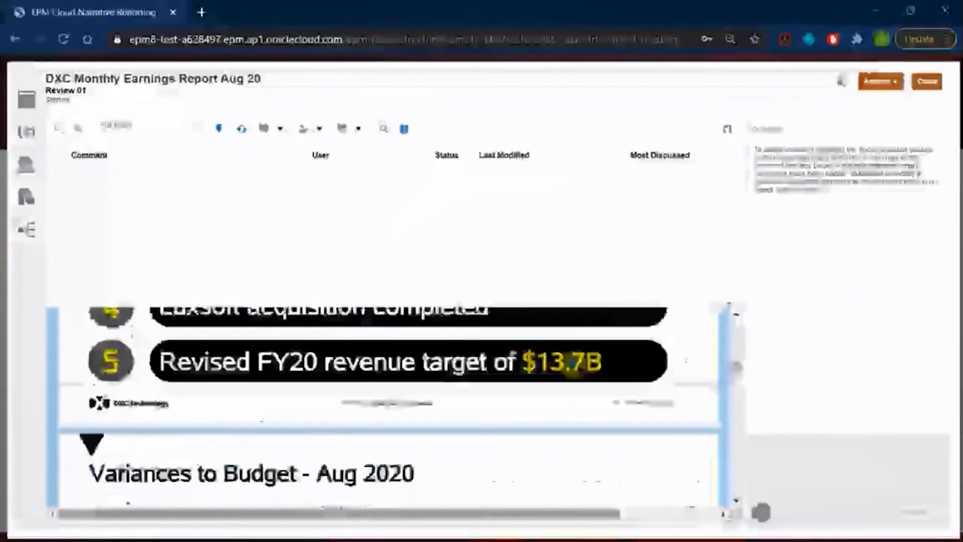
{"action": "scroll", "coordinate": [572, 365], "scroll_direction": "up", "scroll_amount": 1}
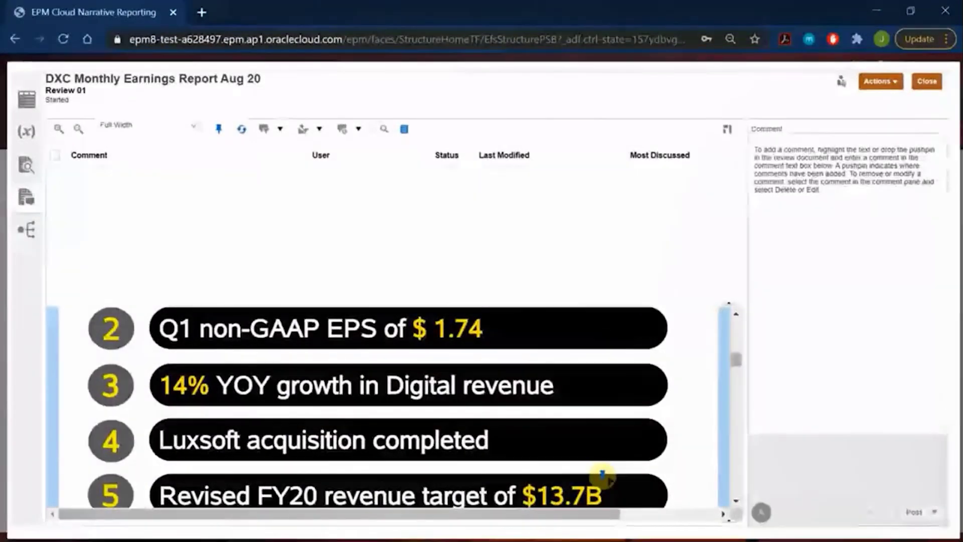
{"action": "left_click", "coordinate": [813, 479]}
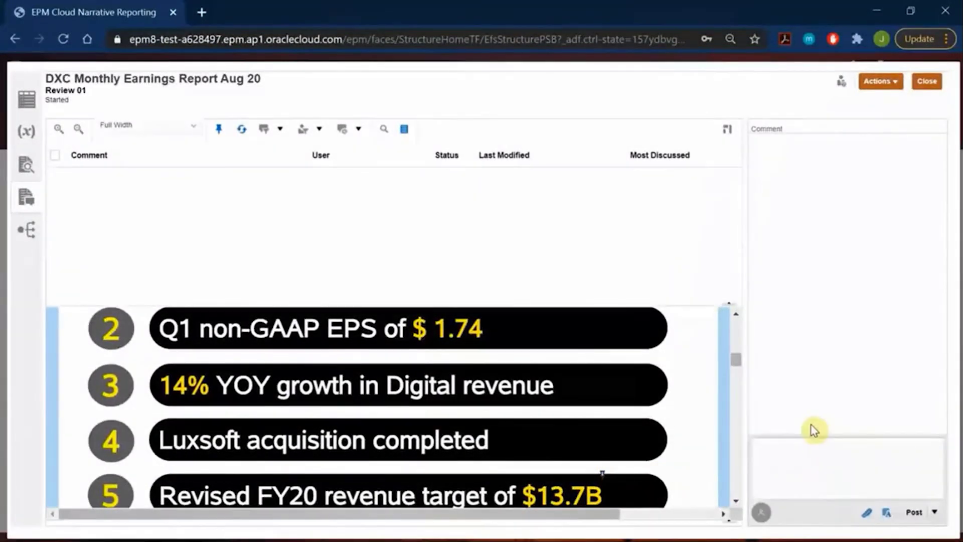
{"action": "type", "text": "Is this number correct?"}
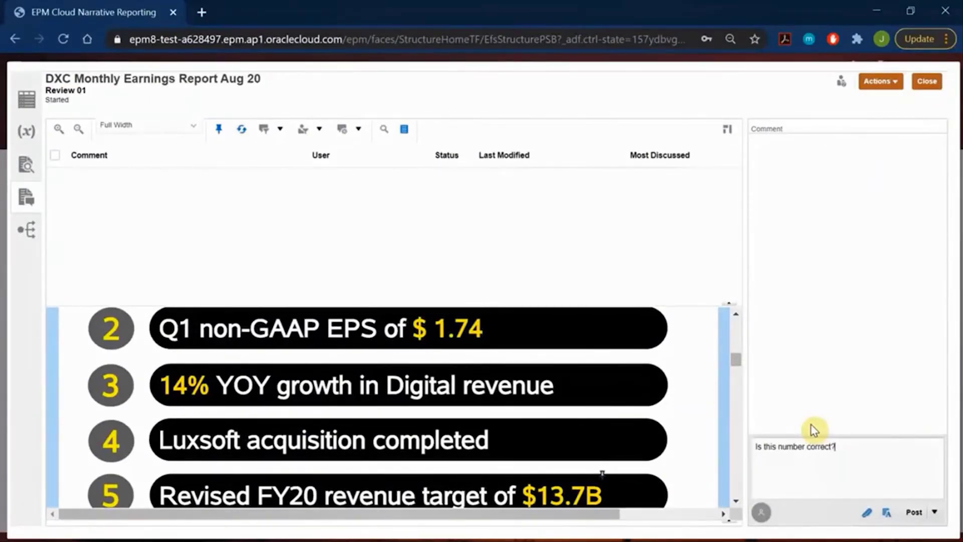
{"action": "left_click", "coordinate": [917, 511]}
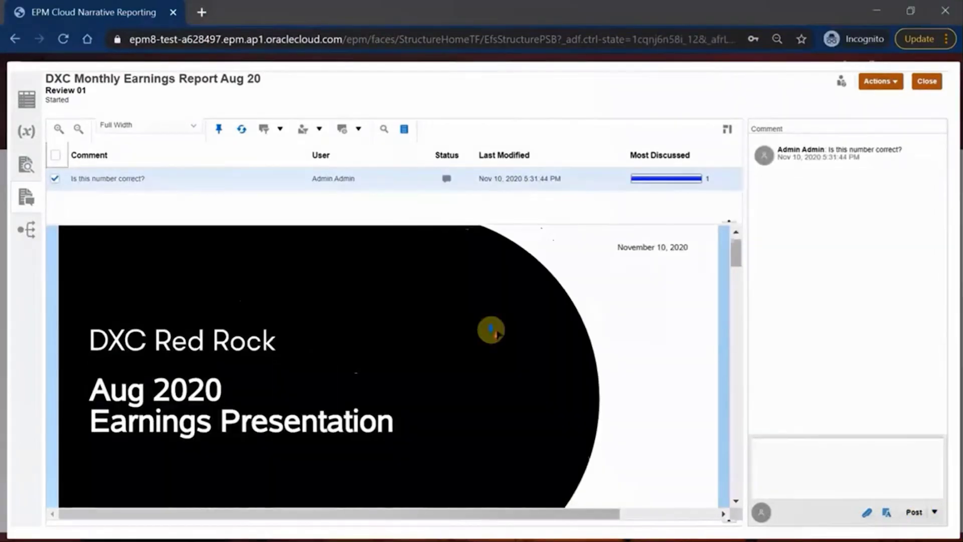
Post the reply "Yes, i've checked it again" on the revenue-target comment in Review 01.
{"action": "scroll", "coordinate": [491, 328], "scroll_direction": "down", "scroll_amount": 2}
{"action": "left_click", "coordinate": [363, 178]}
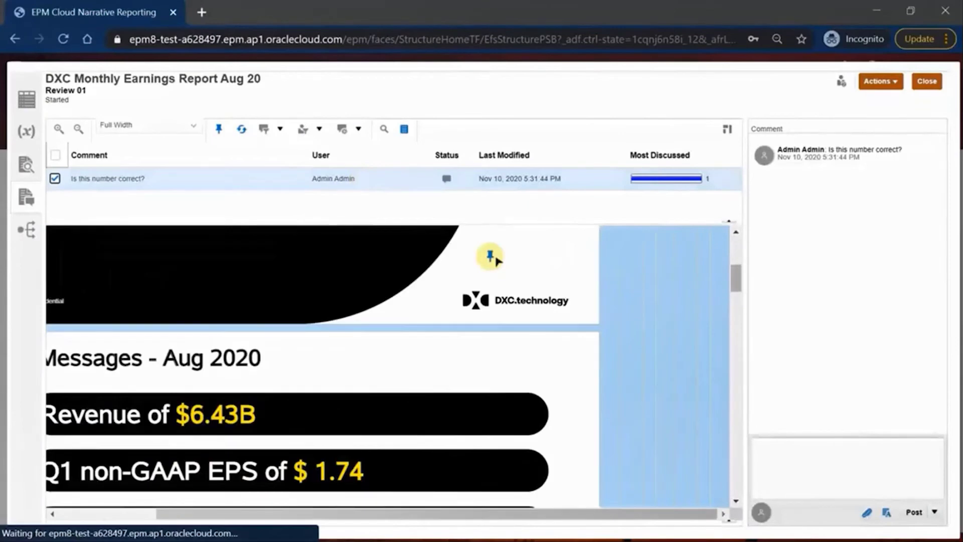
{"action": "left_click", "coordinate": [793, 448]}
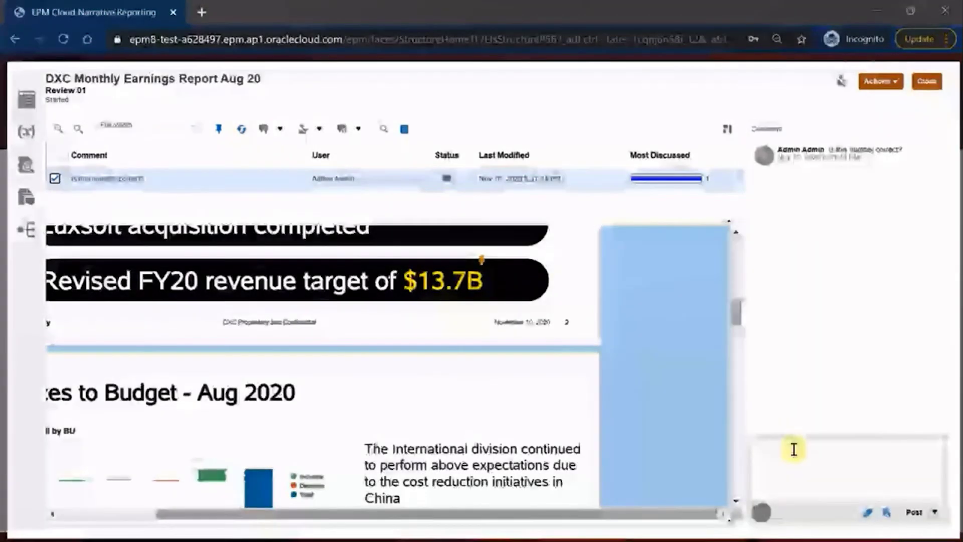
{"action": "type", "text": "Yes, i"}
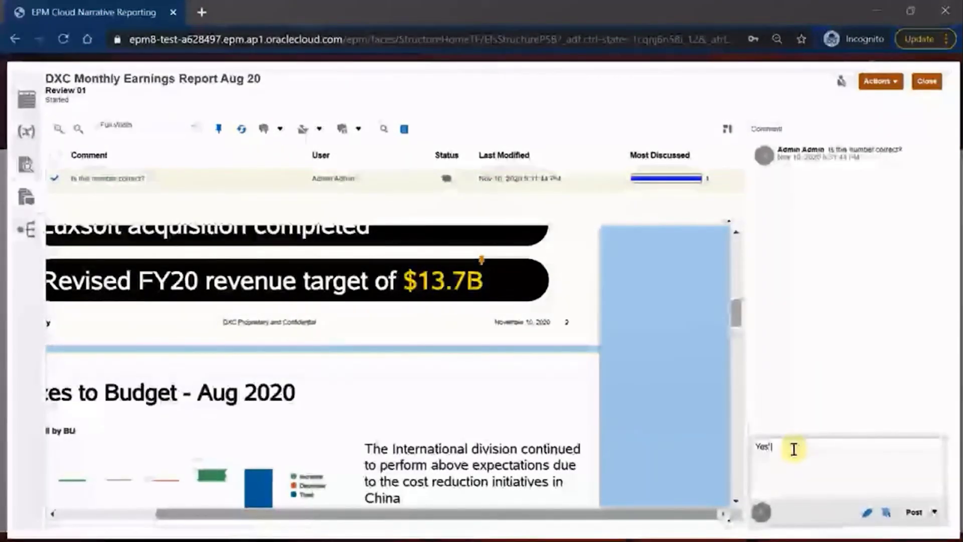
{"action": "type", "text": "'ve checked"}
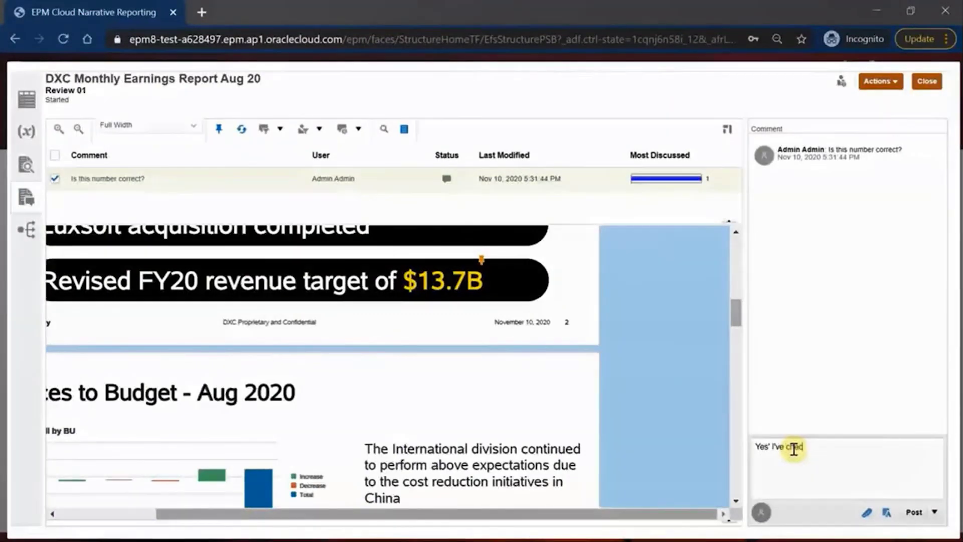
{"action": "type", "text": " it again"}
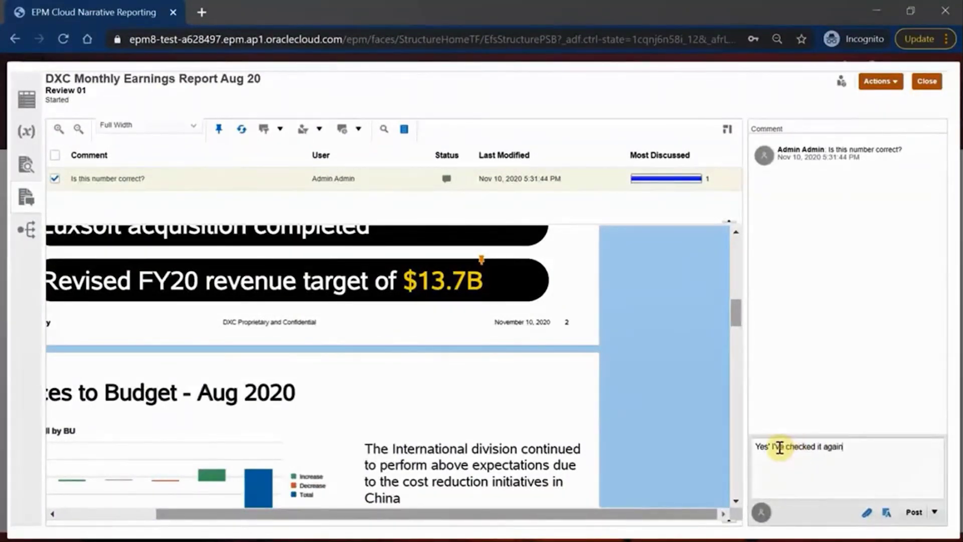
{"action": "left_click", "coordinate": [914, 512]}
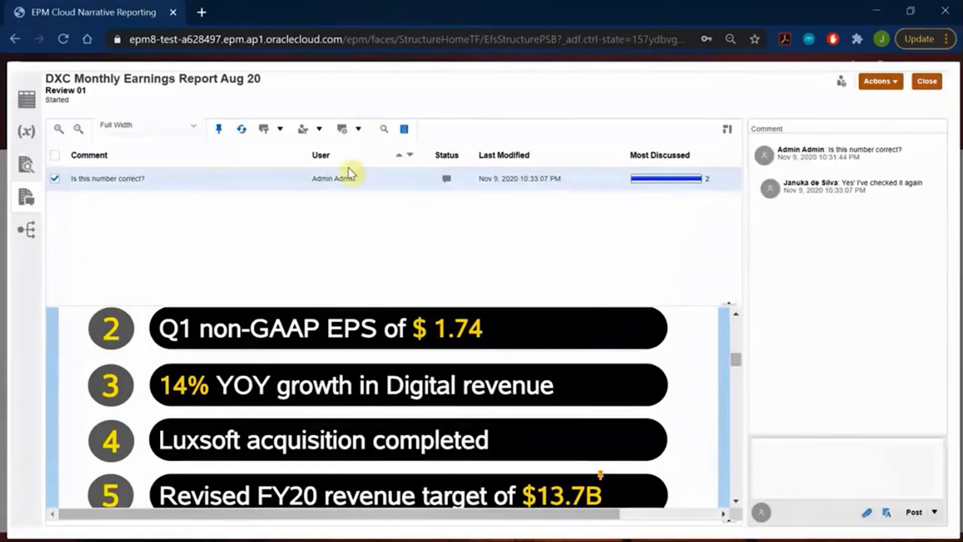
Close the revenue-target comment thread, then mark Review Cycle 1 Complete from the Actions menu.
{"action": "left_click", "coordinate": [339, 178]}
{"action": "left_click", "coordinate": [358, 129]}
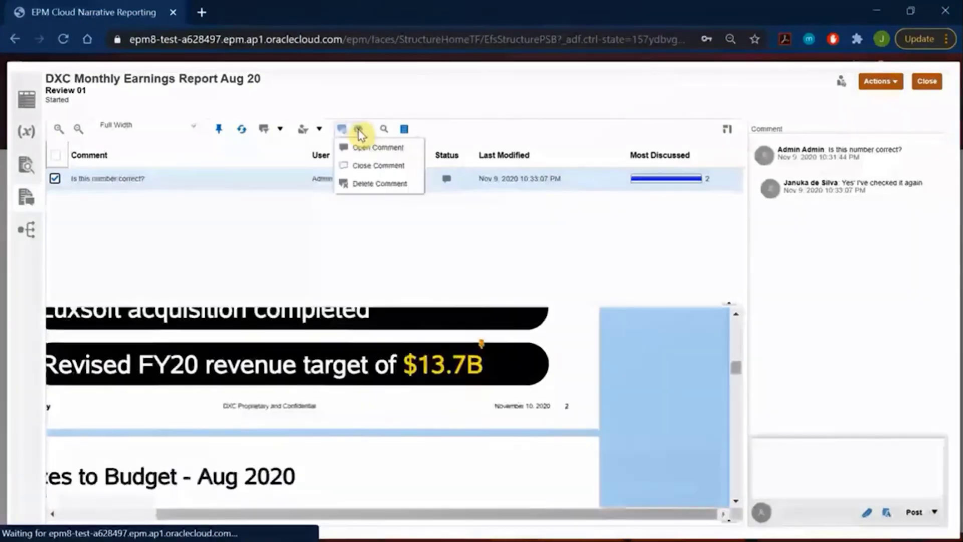
{"action": "left_click", "coordinate": [360, 167]}
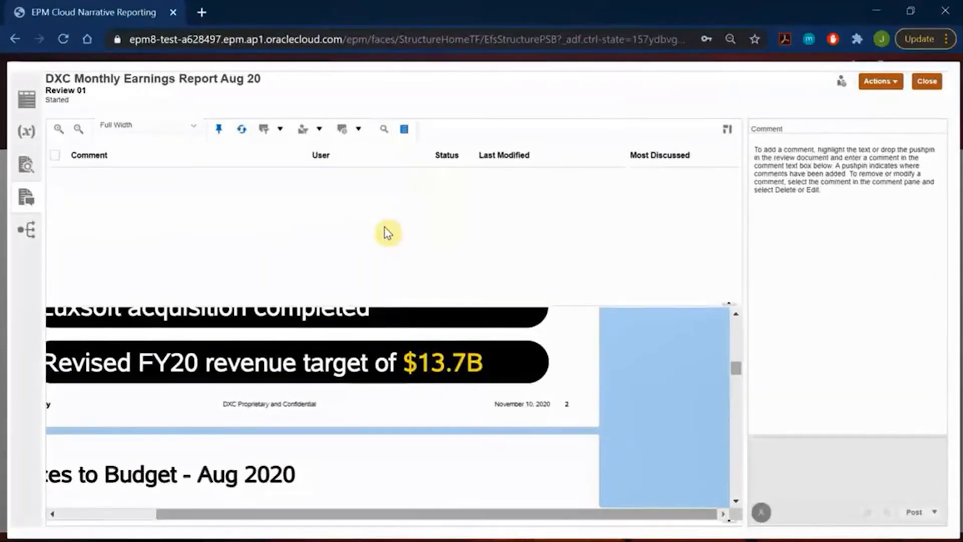
{"action": "left_click", "coordinate": [883, 81]}
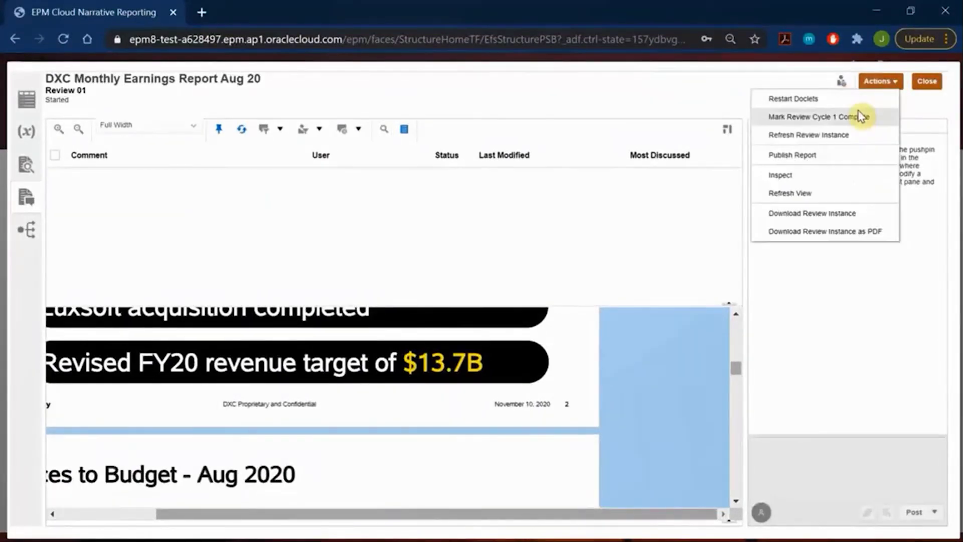
{"action": "left_click", "coordinate": [834, 122]}
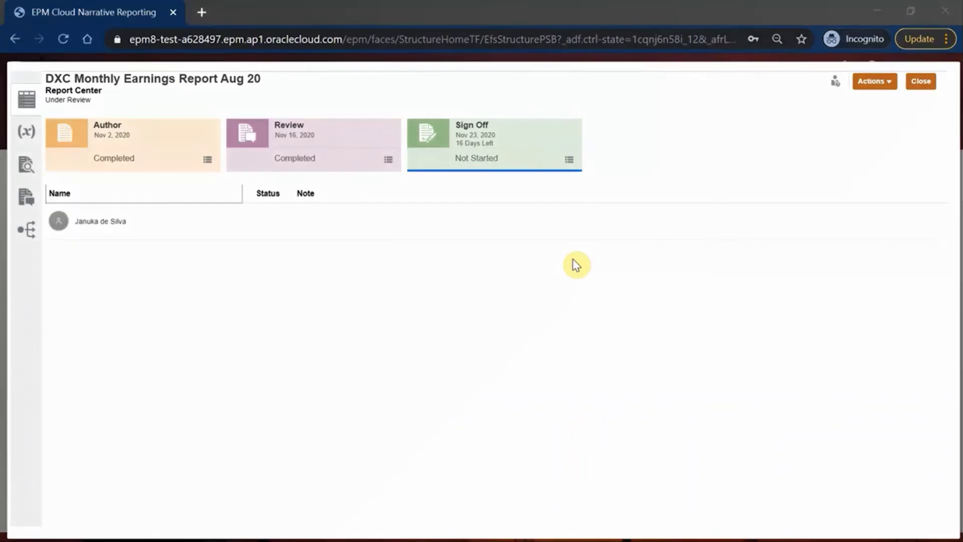
Create the sign-off instance for the report package and start the sign-off.
{"action": "left_click", "coordinate": [733, 171]}
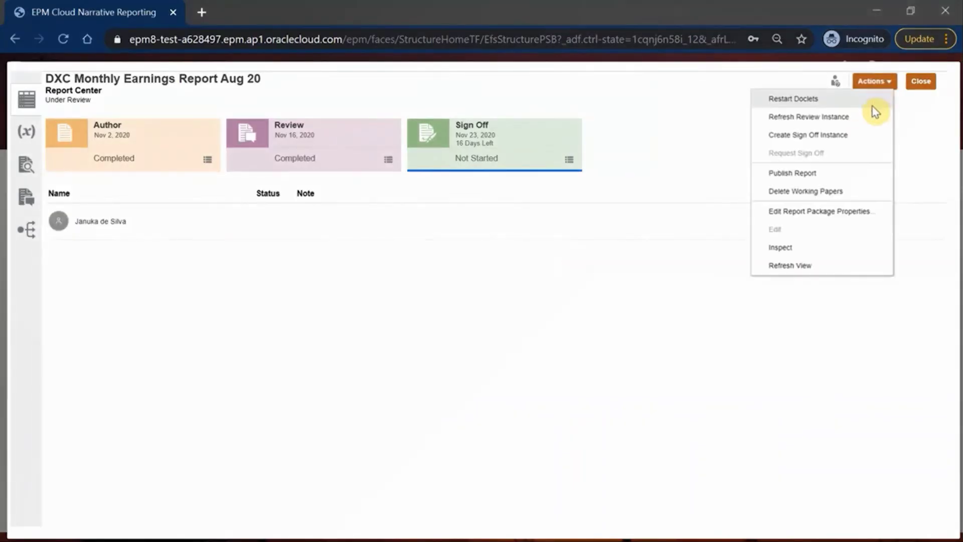
{"action": "left_click", "coordinate": [830, 137]}
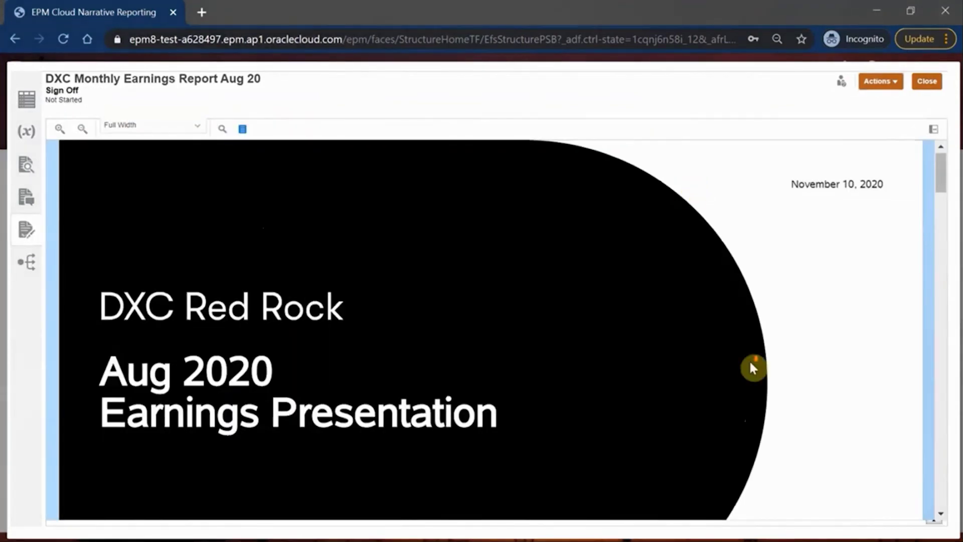
{"action": "scroll", "coordinate": [750, 364], "scroll_direction": "down", "scroll_amount": 15}
{"action": "scroll", "coordinate": [754, 366], "scroll_direction": "up", "scroll_amount": 15}
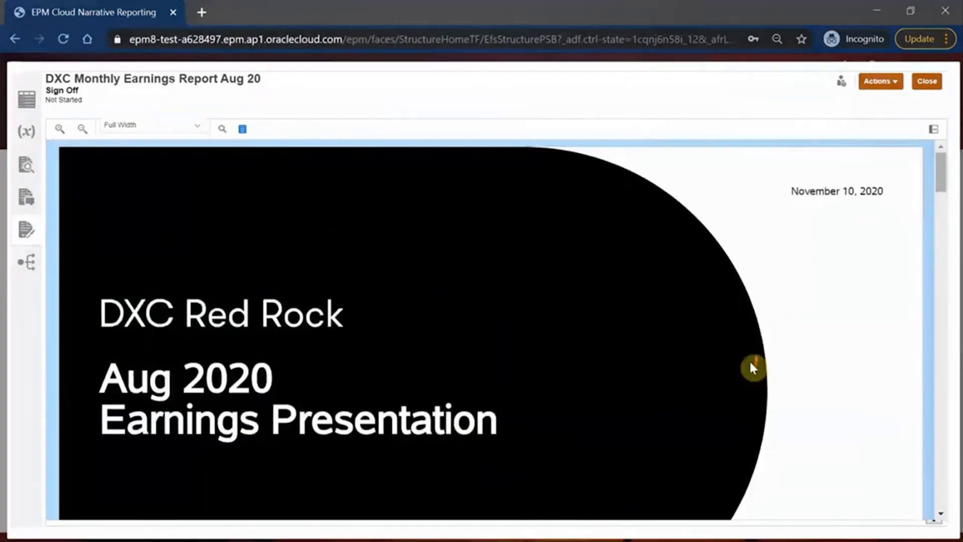
{"action": "left_click", "coordinate": [881, 83]}
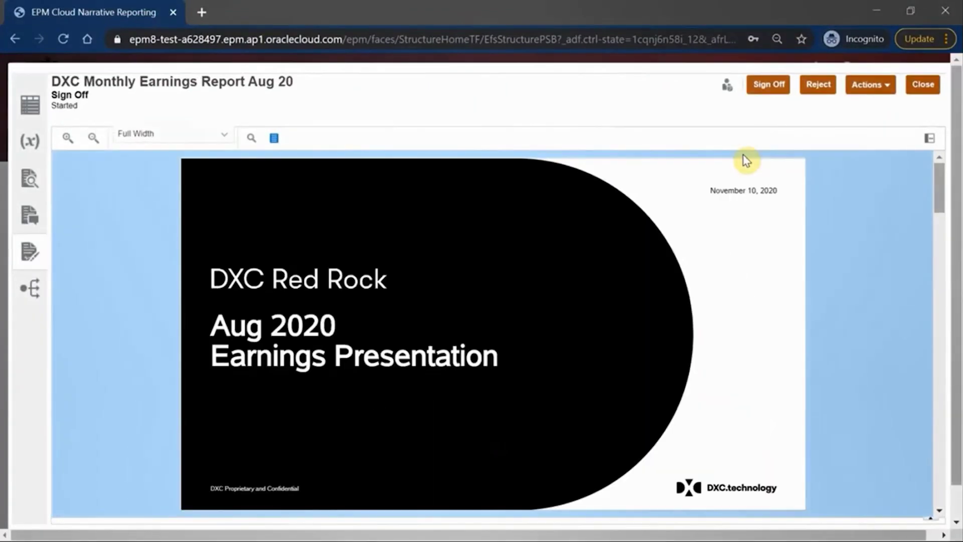
Sign off the report with the note "The report looks good, well done!".
{"action": "scroll", "coordinate": [327, 276], "scroll_direction": "down", "scroll_amount": 8}
{"action": "scroll", "coordinate": [326, 278], "scroll_direction": "down", "scroll_amount": 15}
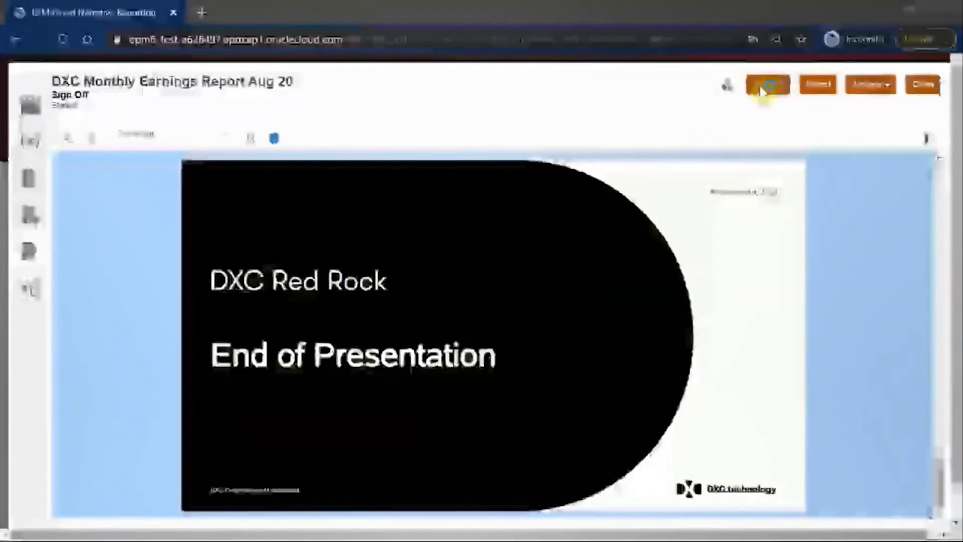
{"action": "left_click", "coordinate": [763, 85]}
{"action": "left_click", "coordinate": [445, 296]}
{"action": "type", "text": "The re"}
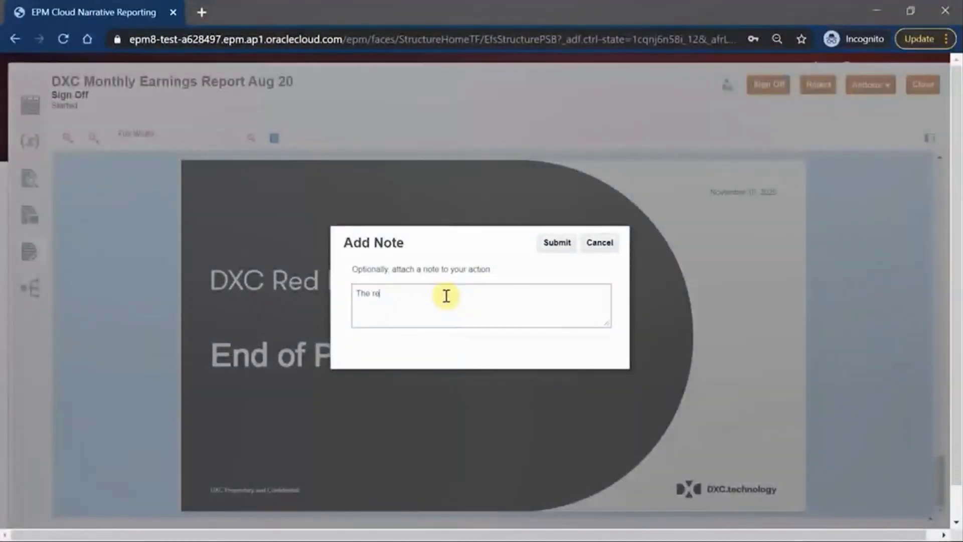
{"action": "type", "text": "port looks good, well done!"}
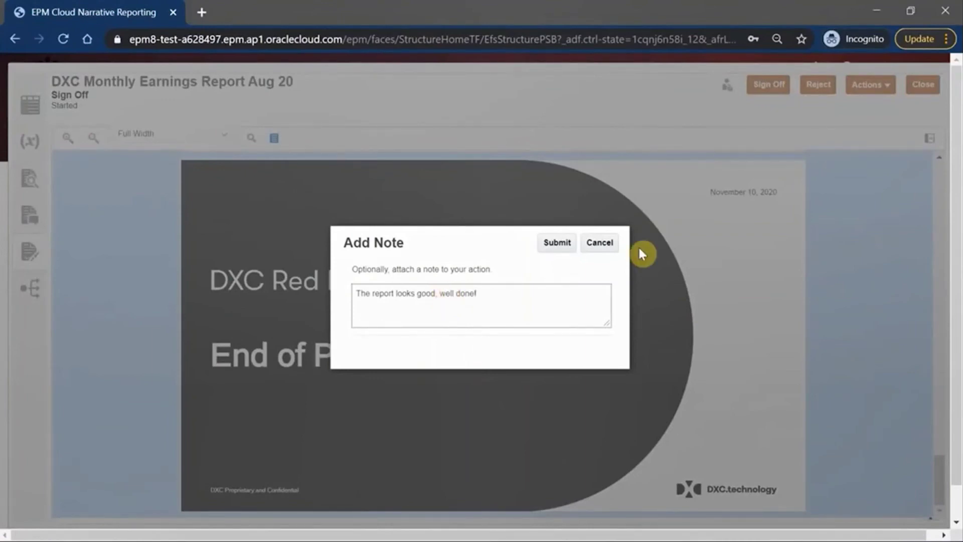
{"action": "left_click", "coordinate": [556, 243]}
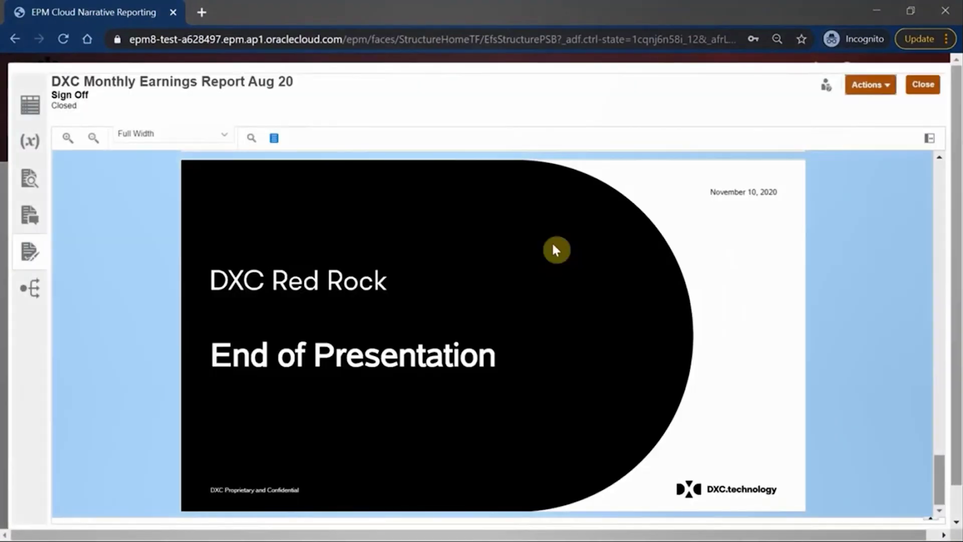